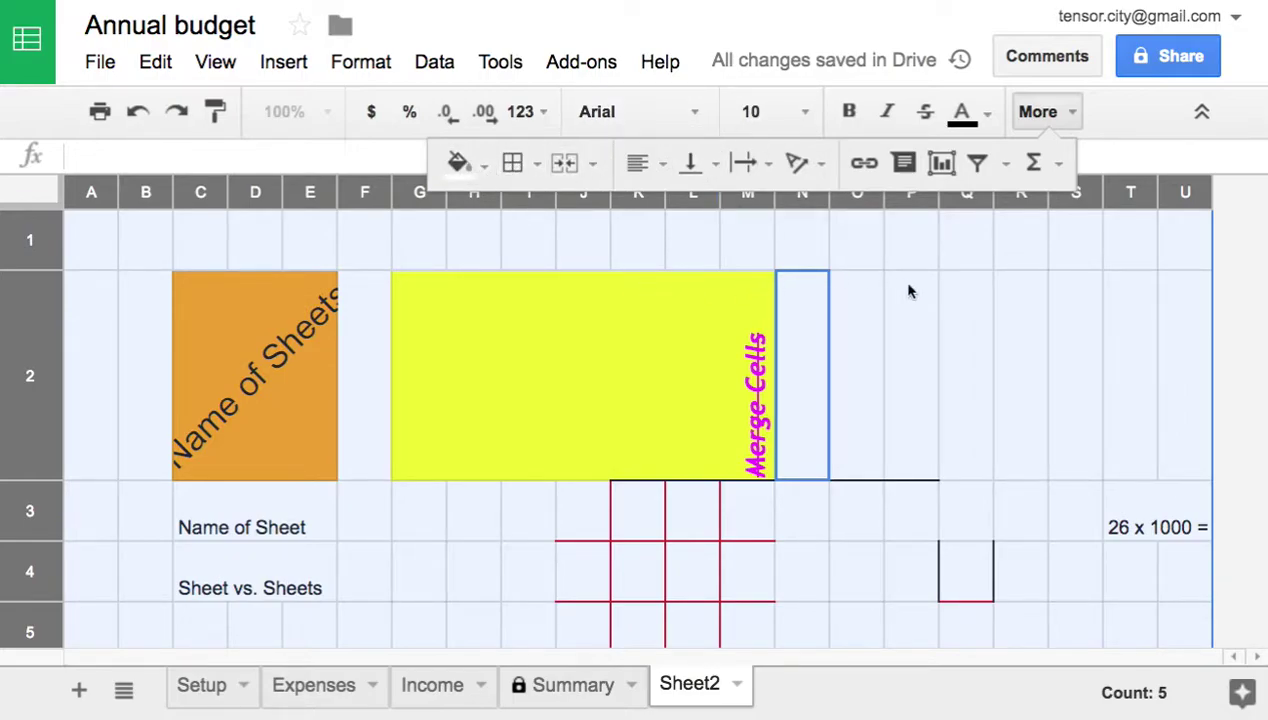
- Delete the contents of all cells on Sheet2 and reset their fill color
key(Delete)
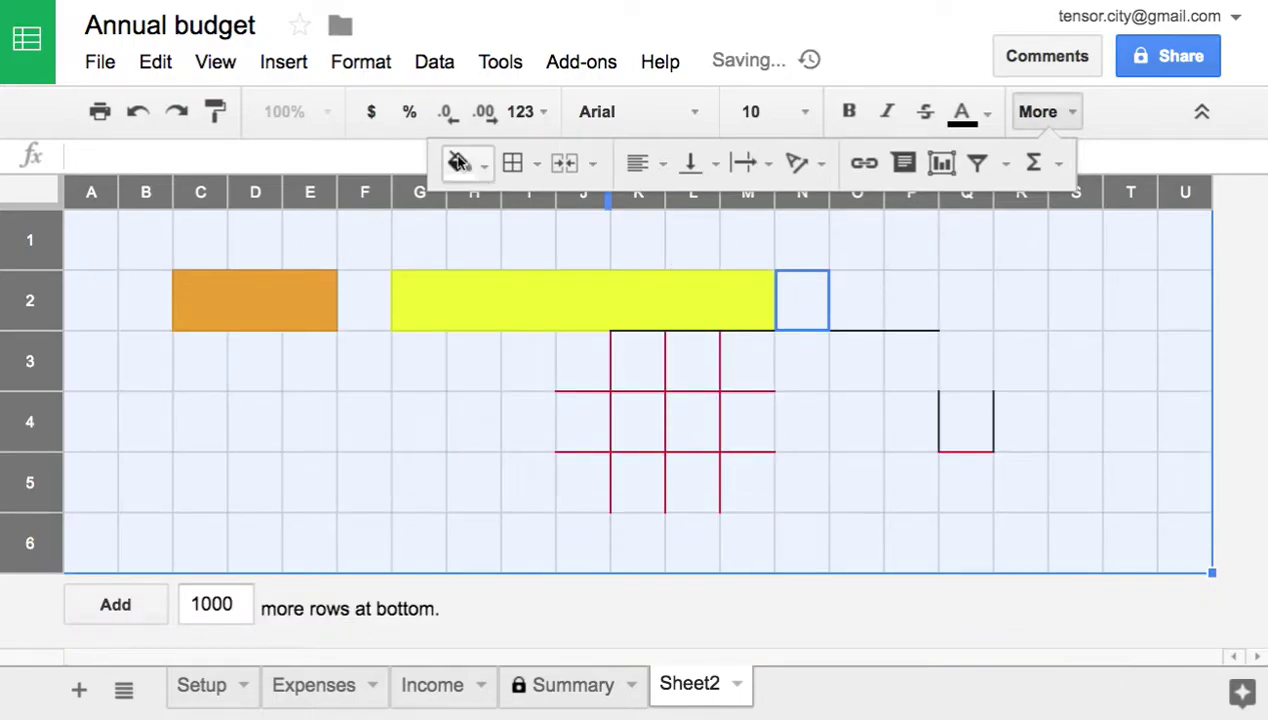
click(458, 166)
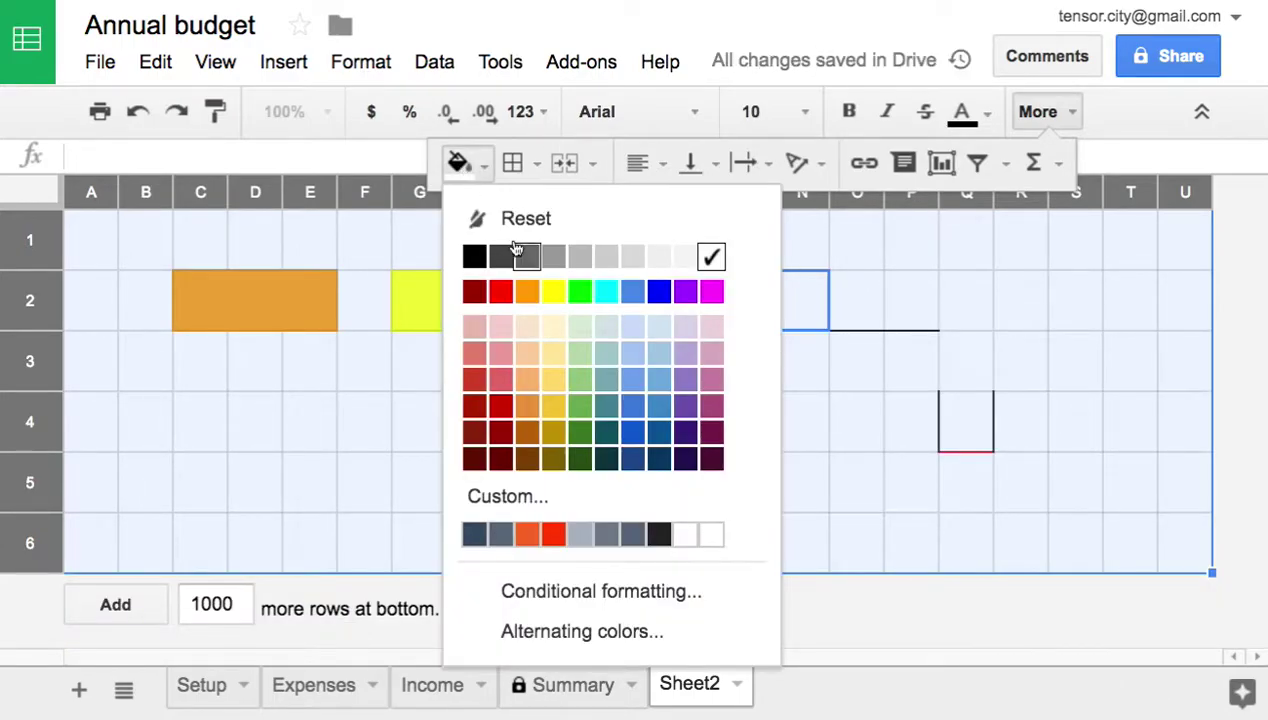
click(514, 229)
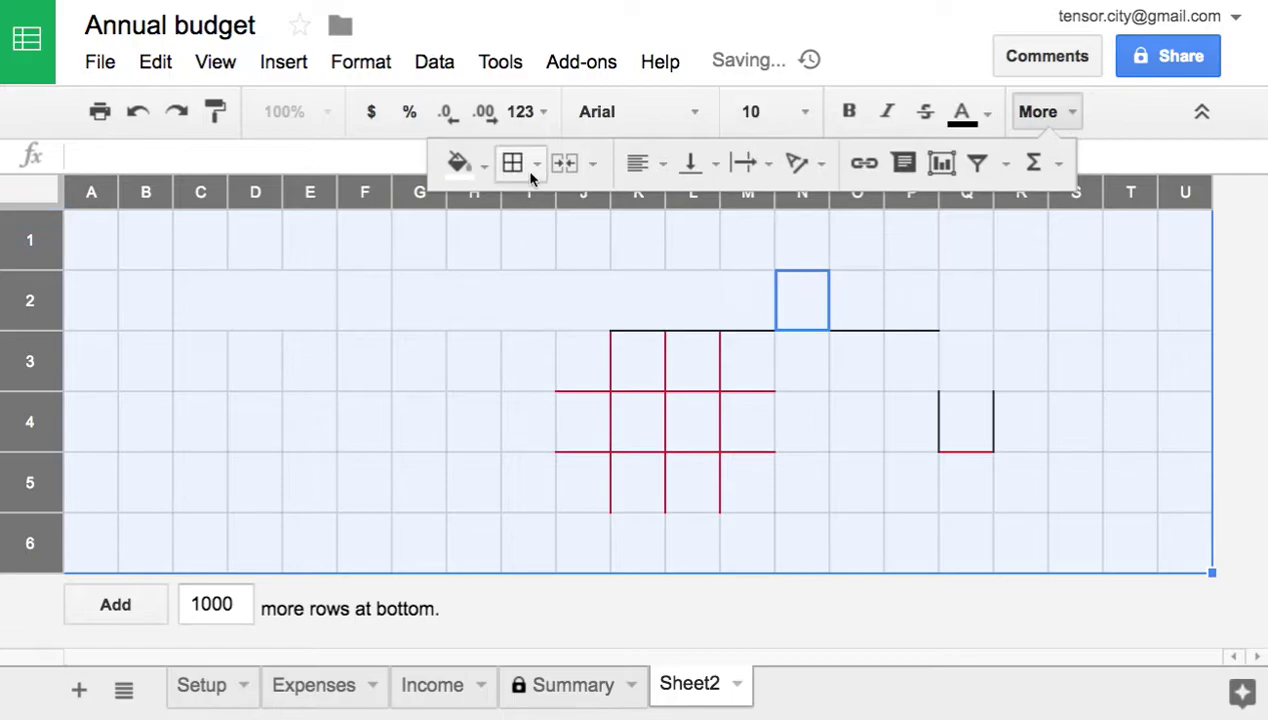
- Remove all borders from the cells on Sheet2 and unmerge every merged range
click(530, 174)
click(714, 268)
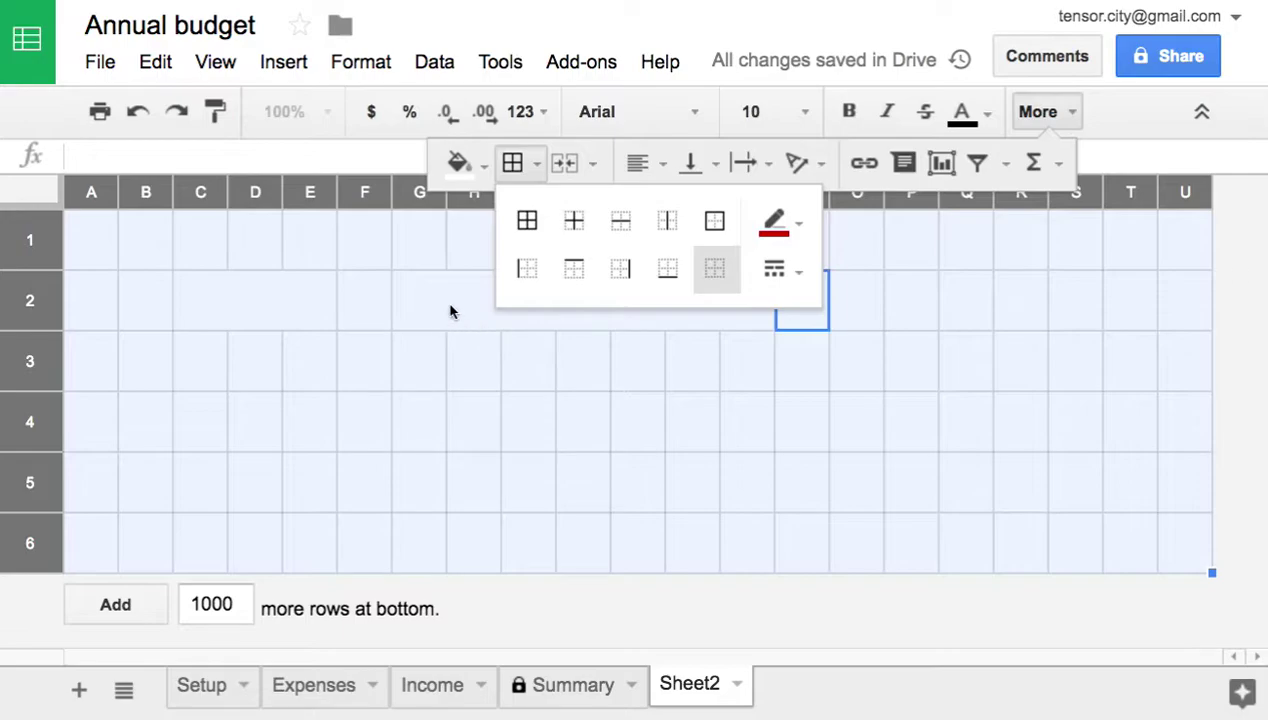
click(560, 166)
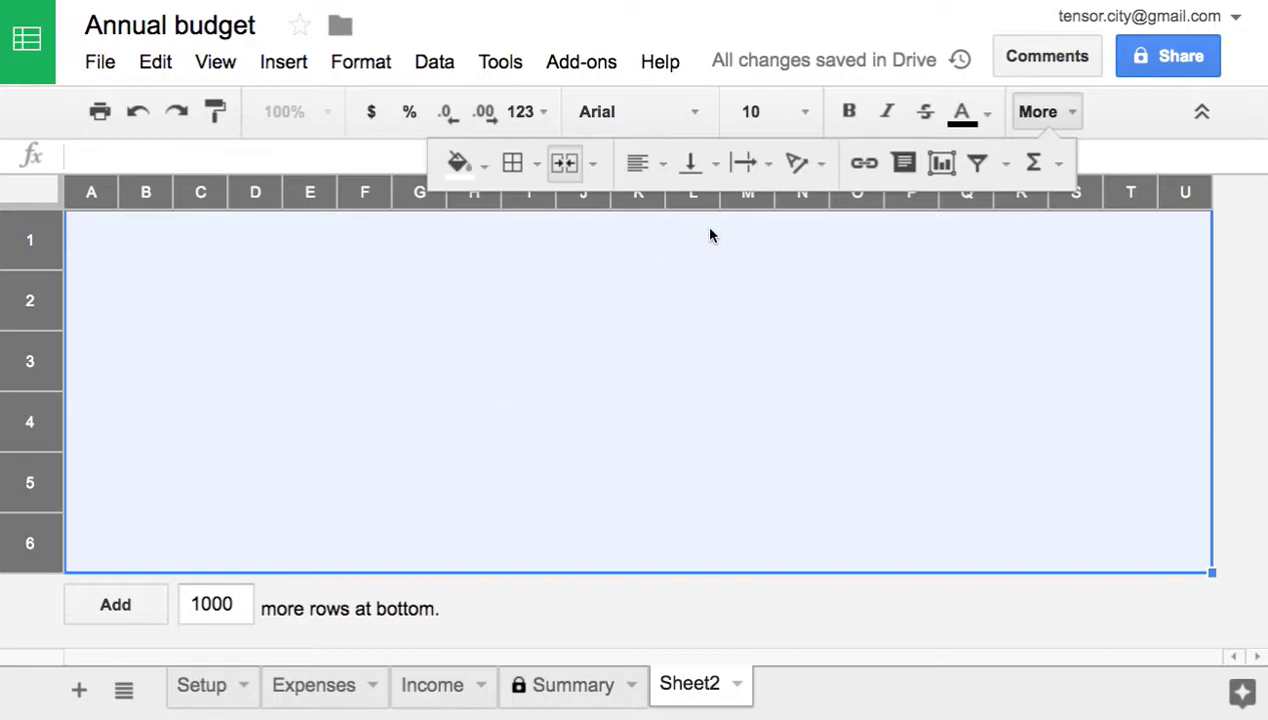
click(572, 164)
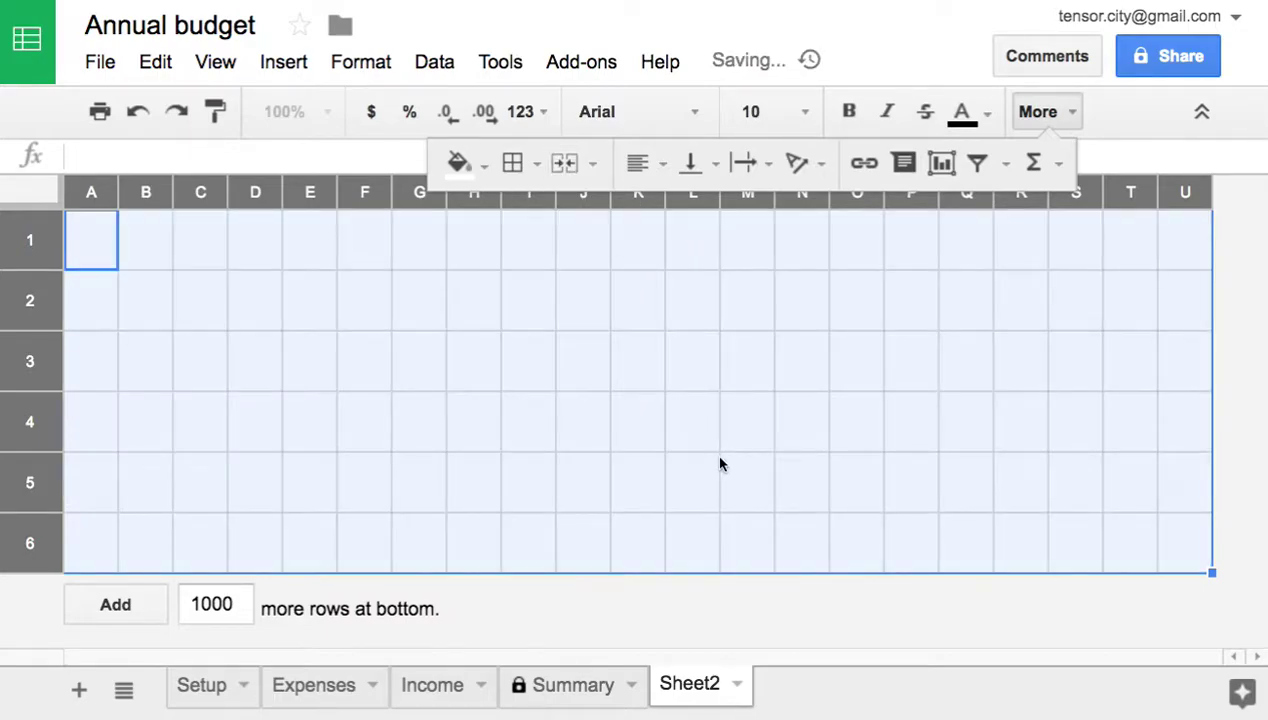
click(496, 358)
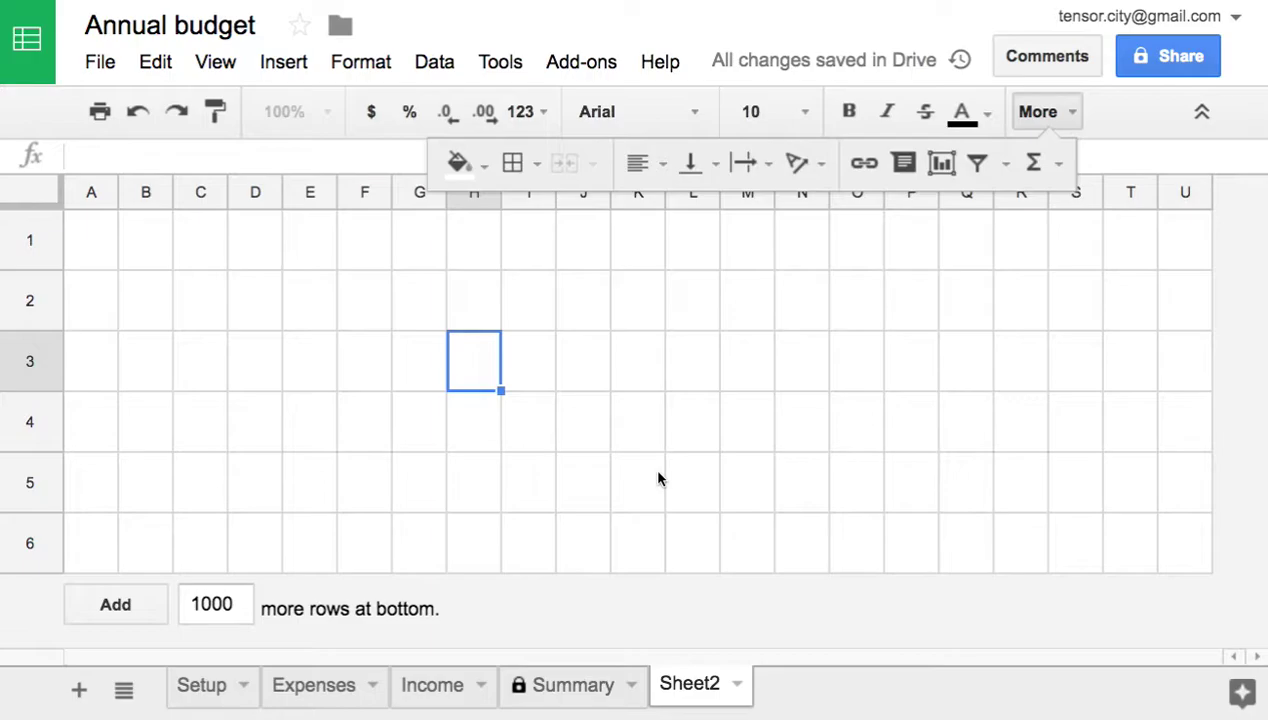
- Insert six new rows below rows 1–6 on Sheet2
drag(28, 250, 45, 521)
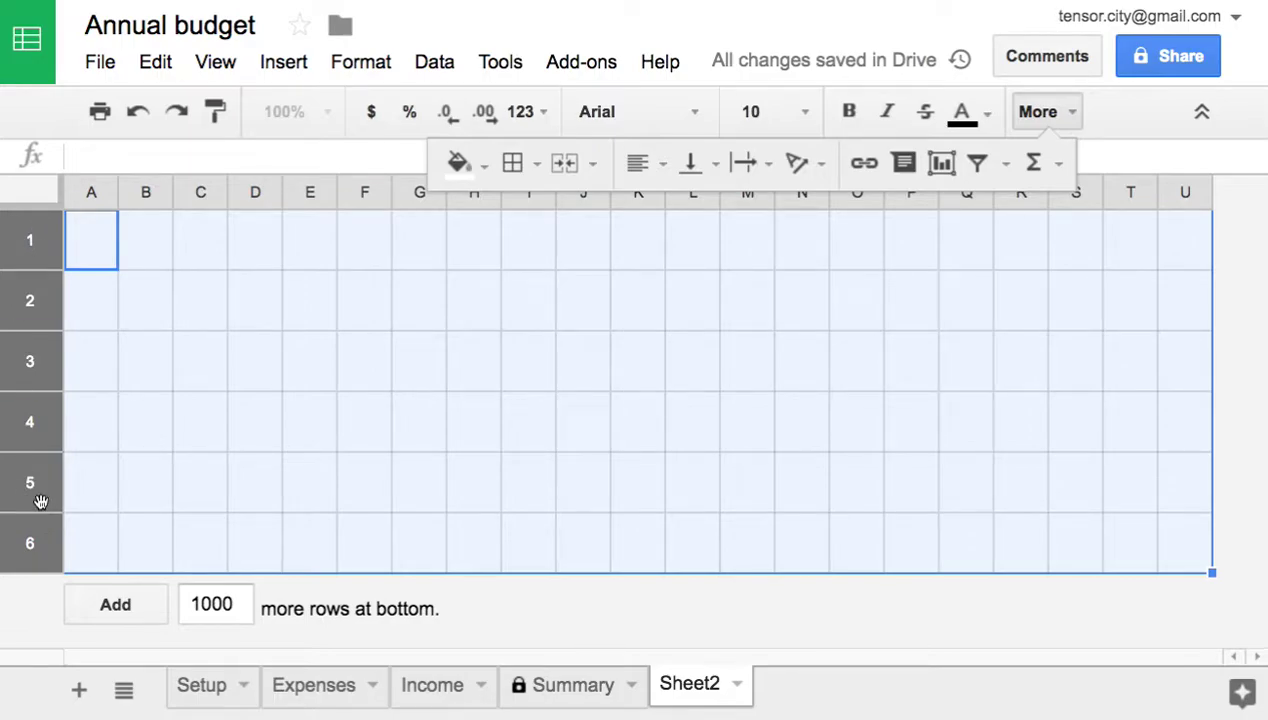
right_click(34, 535)
scroll(100, 615, down, 2)
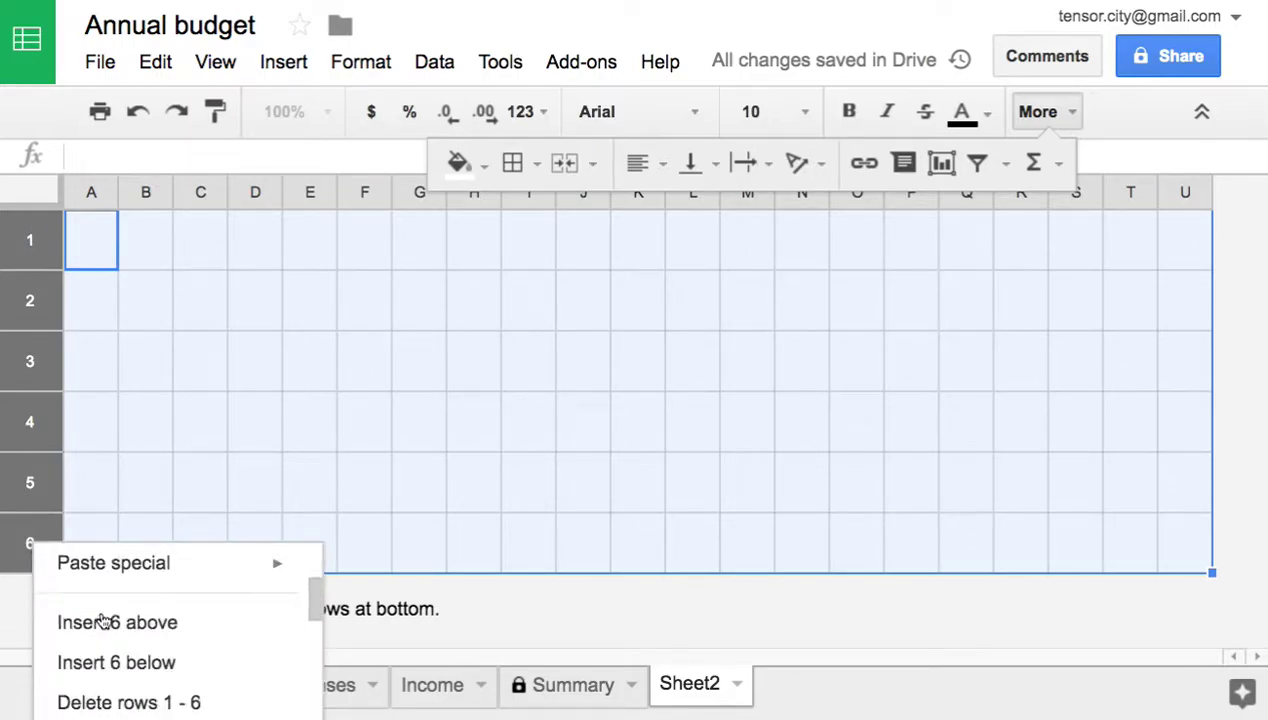
scroll(103, 622, down, 2)
scroll(101, 620, down, 3)
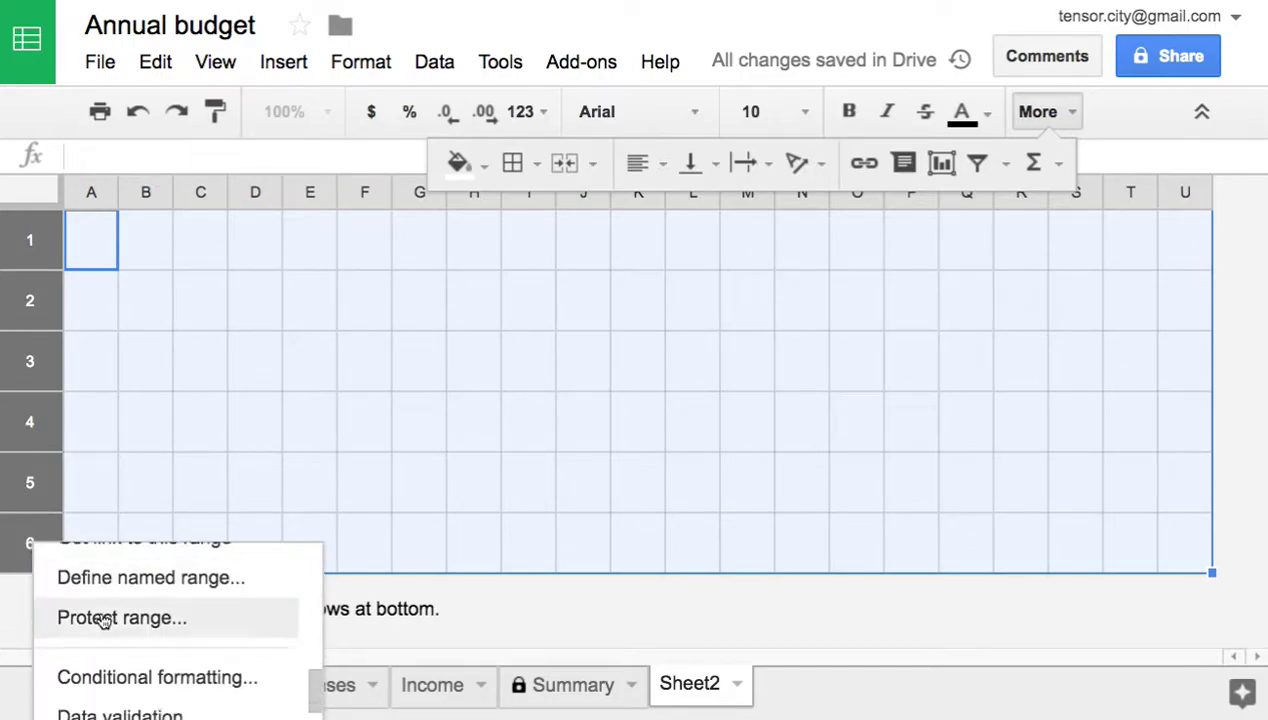
scroll(101, 620, up, 5)
scroll(101, 620, up, 2)
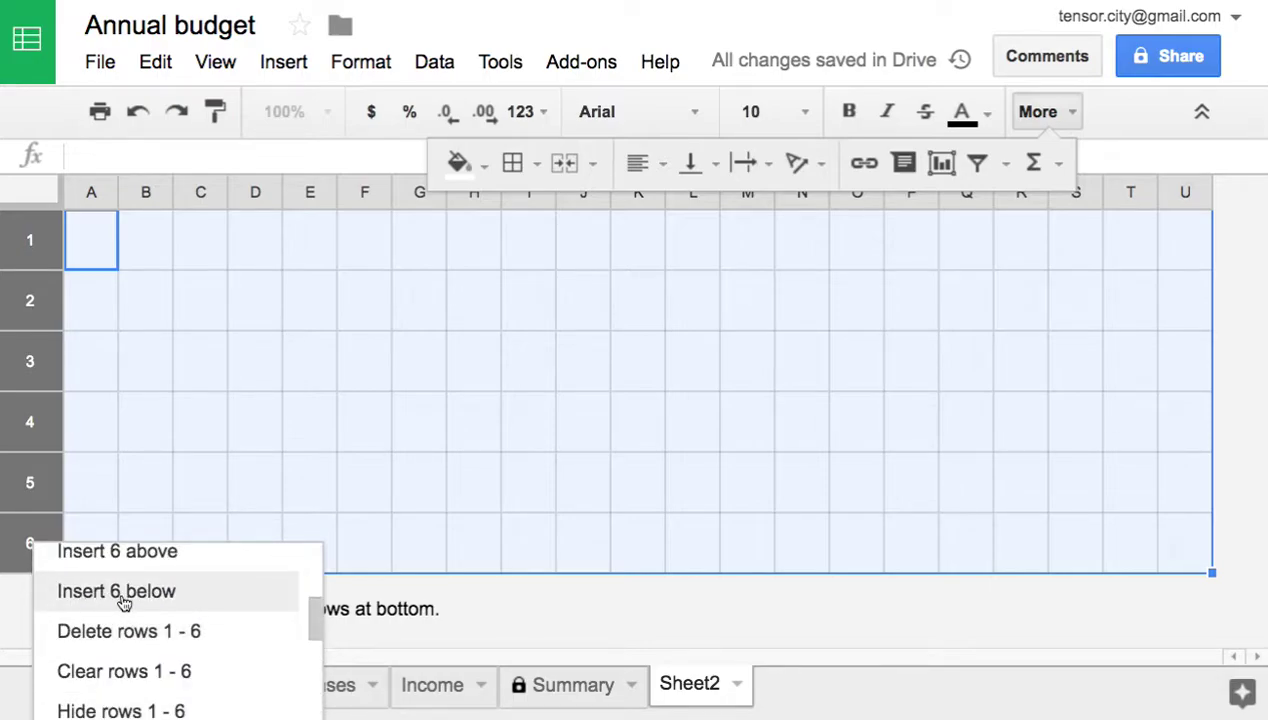
click(122, 598)
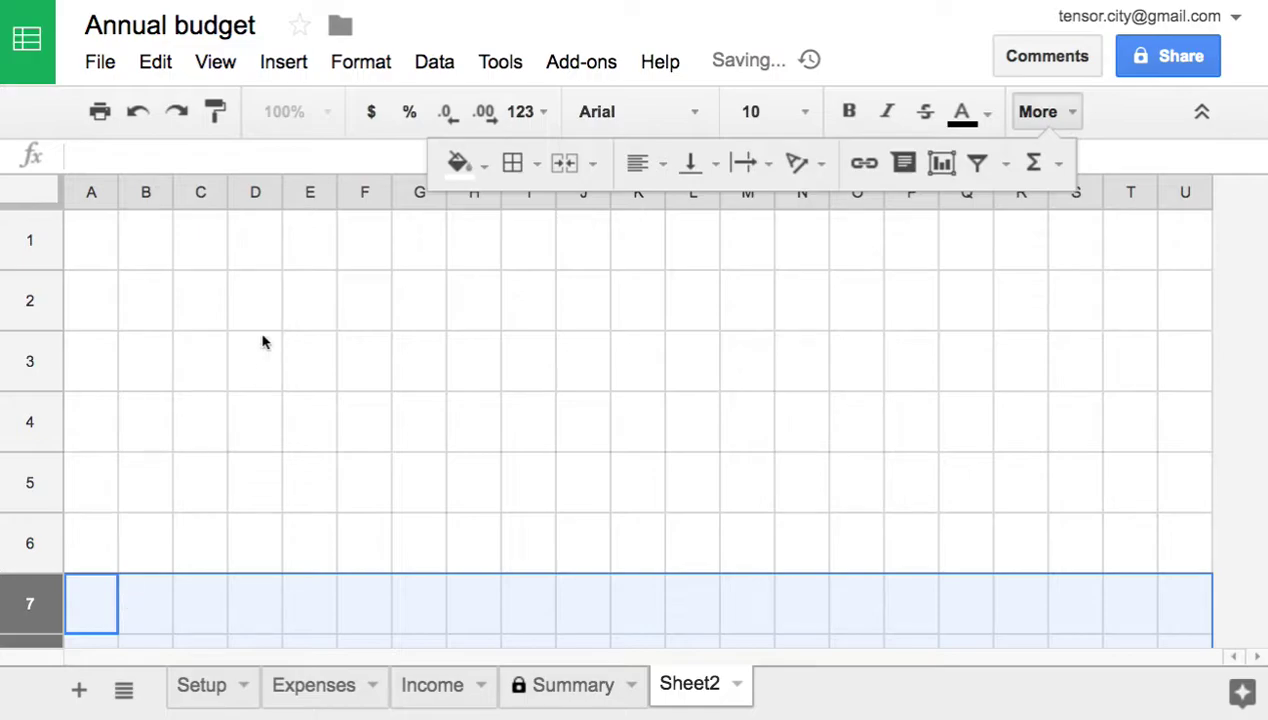
- Insert six new columns to the left of columns A–F and look over the enlarged grid
drag(93, 205, 365, 218)
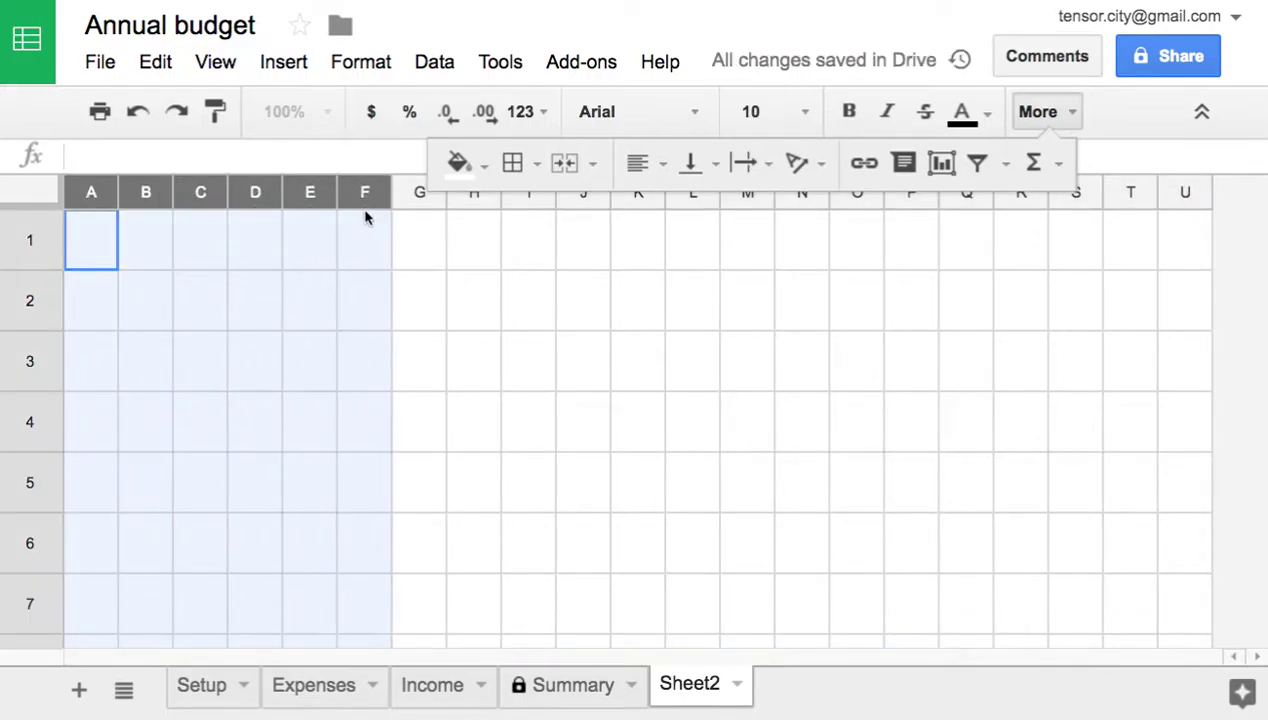
right_click(310, 192)
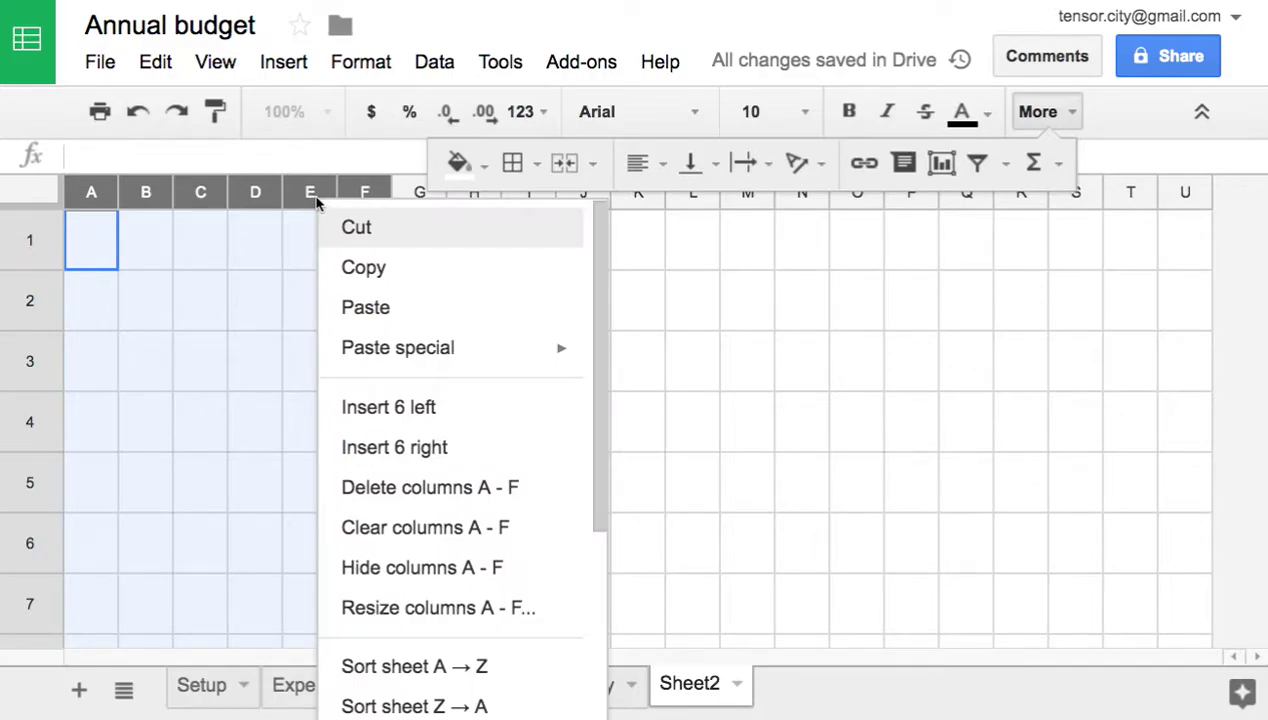
click(422, 410)
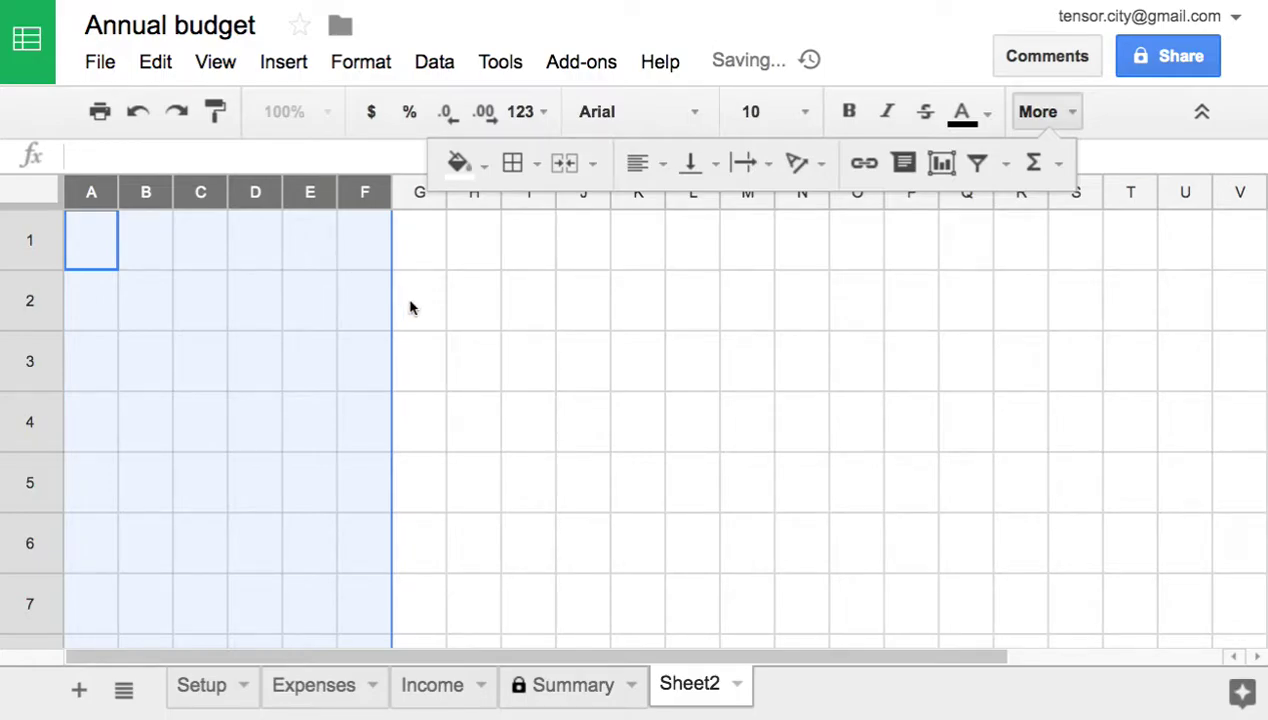
click(473, 375)
scroll(473, 375, right, 3)
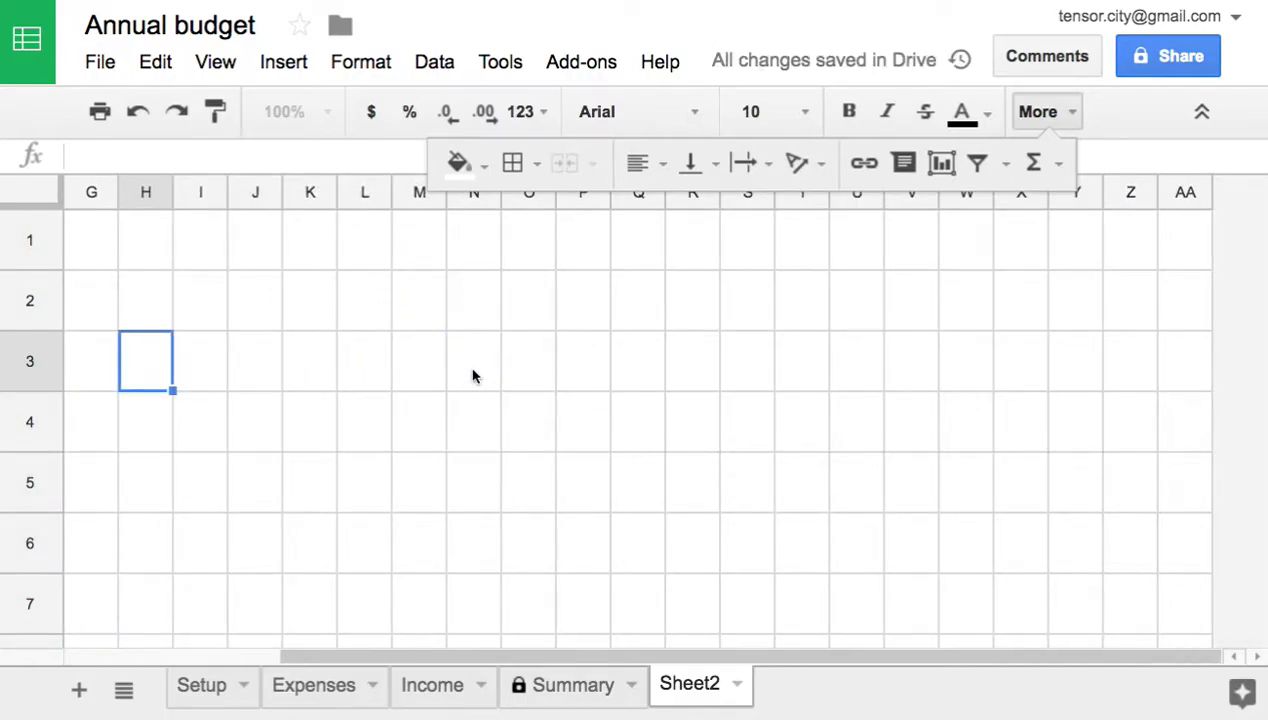
scroll(473, 375, left, 3)
scroll(45, 390, down, 3)
scroll(45, 390, up, 3)
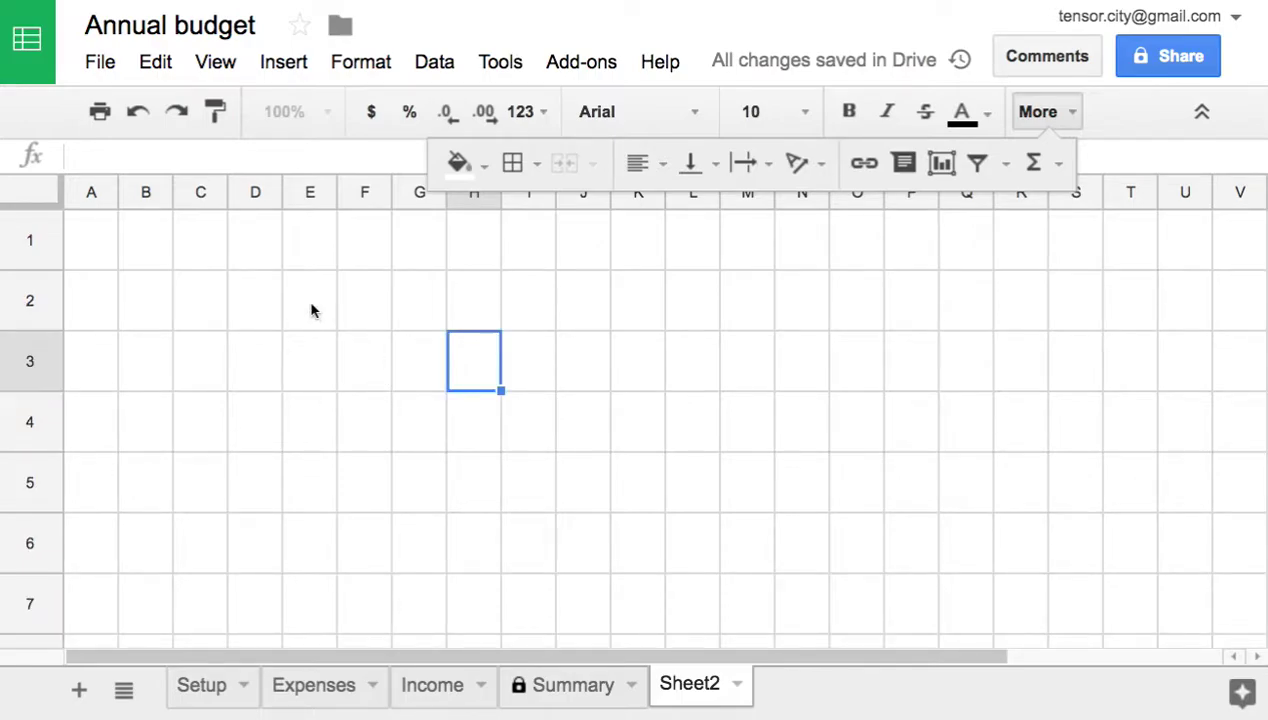
- Widen columns A through V together to roughly three times their width
click(92, 200)
click(1240, 203)
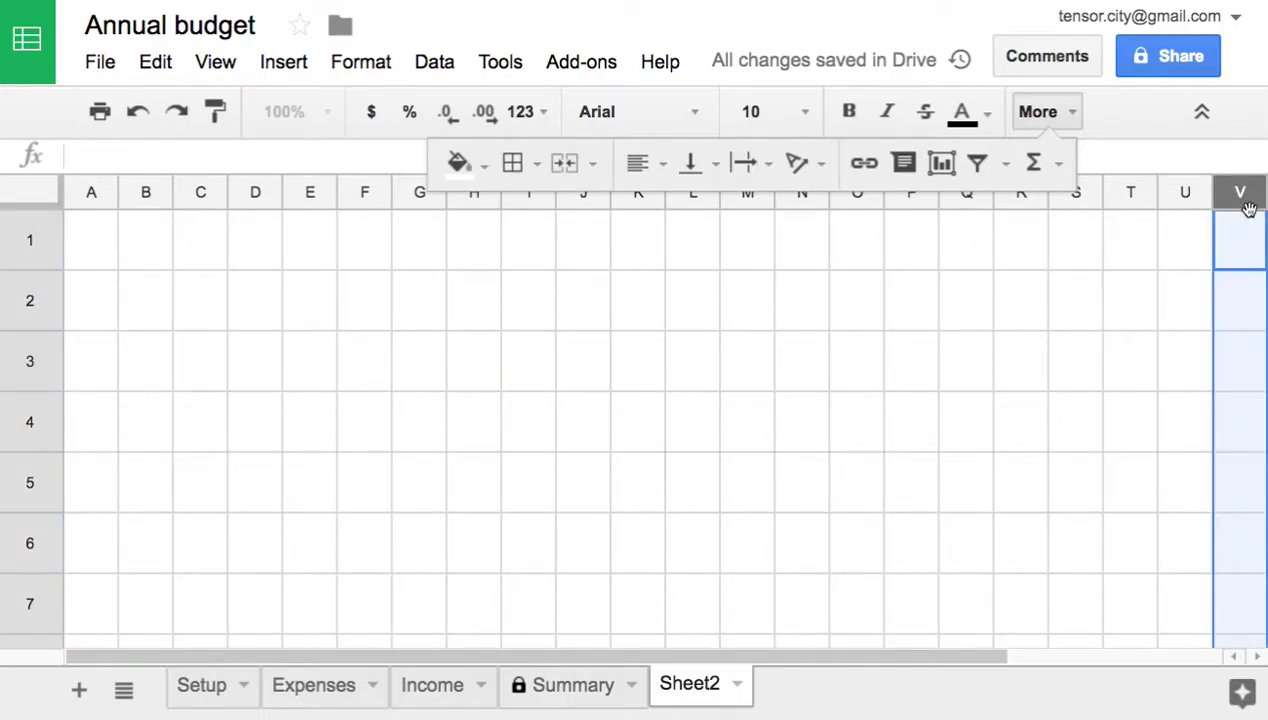
shift+click(86, 200)
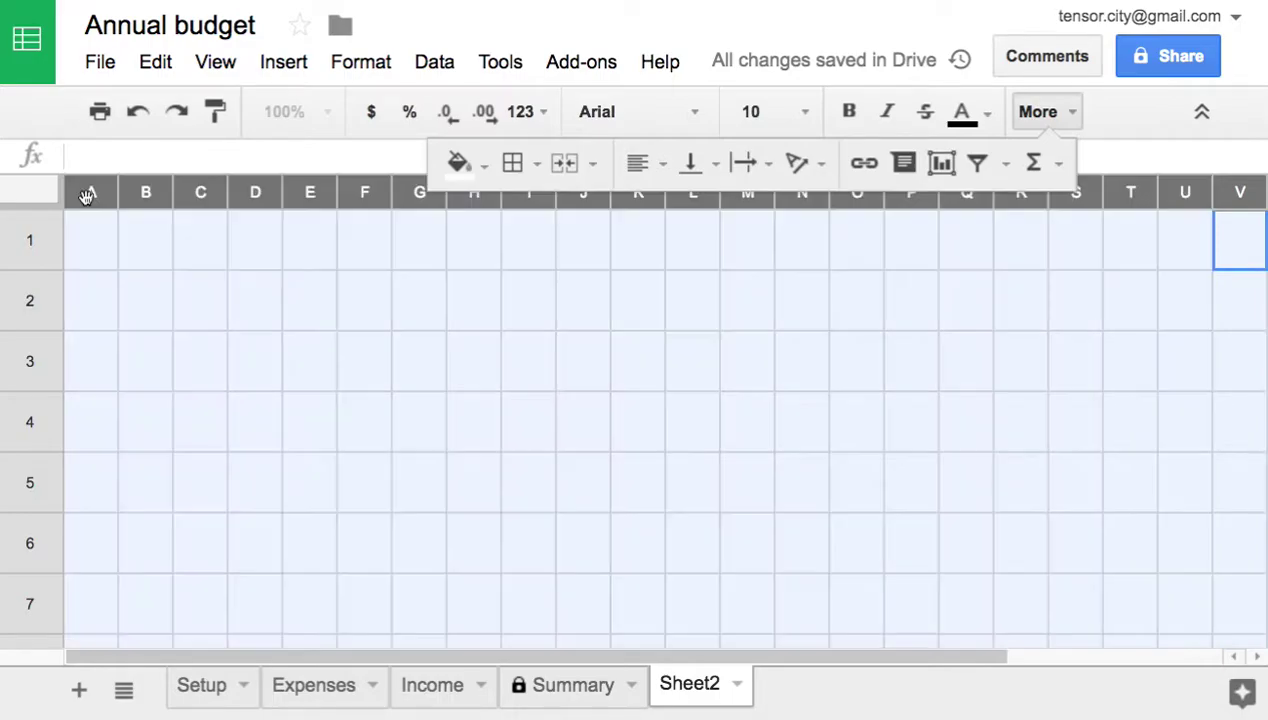
drag(226, 195, 334, 209)
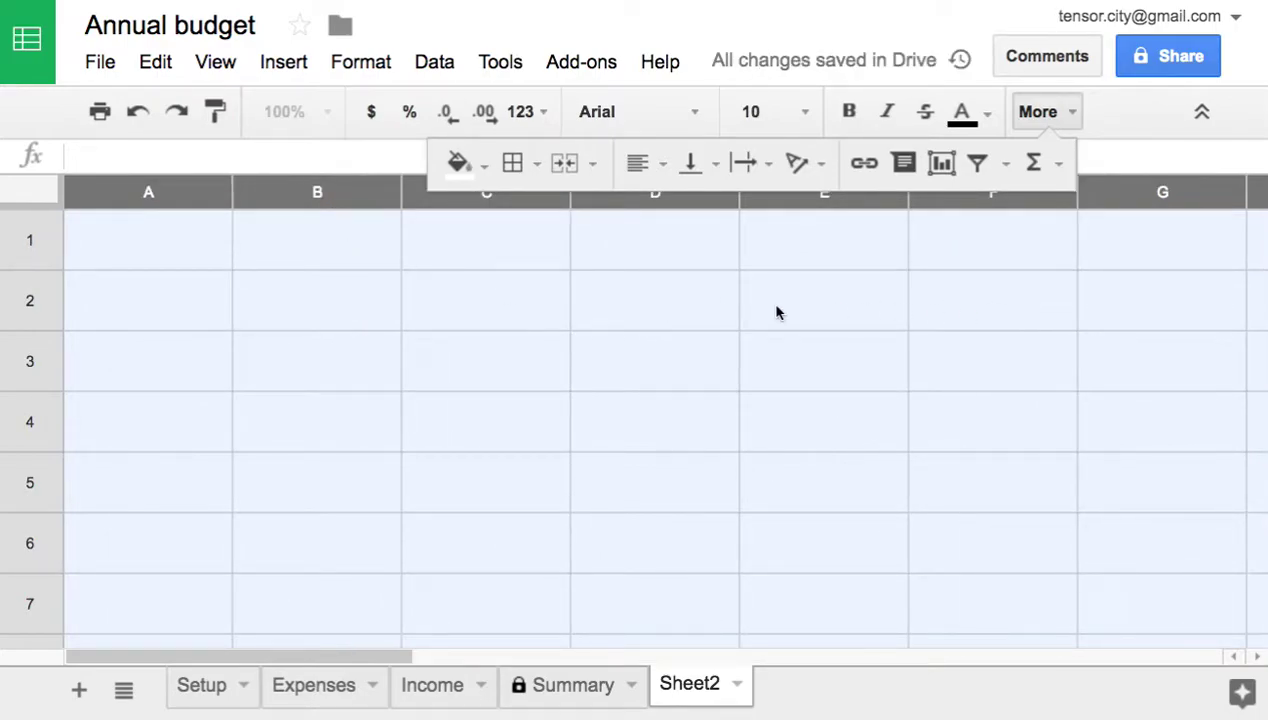
- Enter the number 45 in cell C2
click(474, 327)
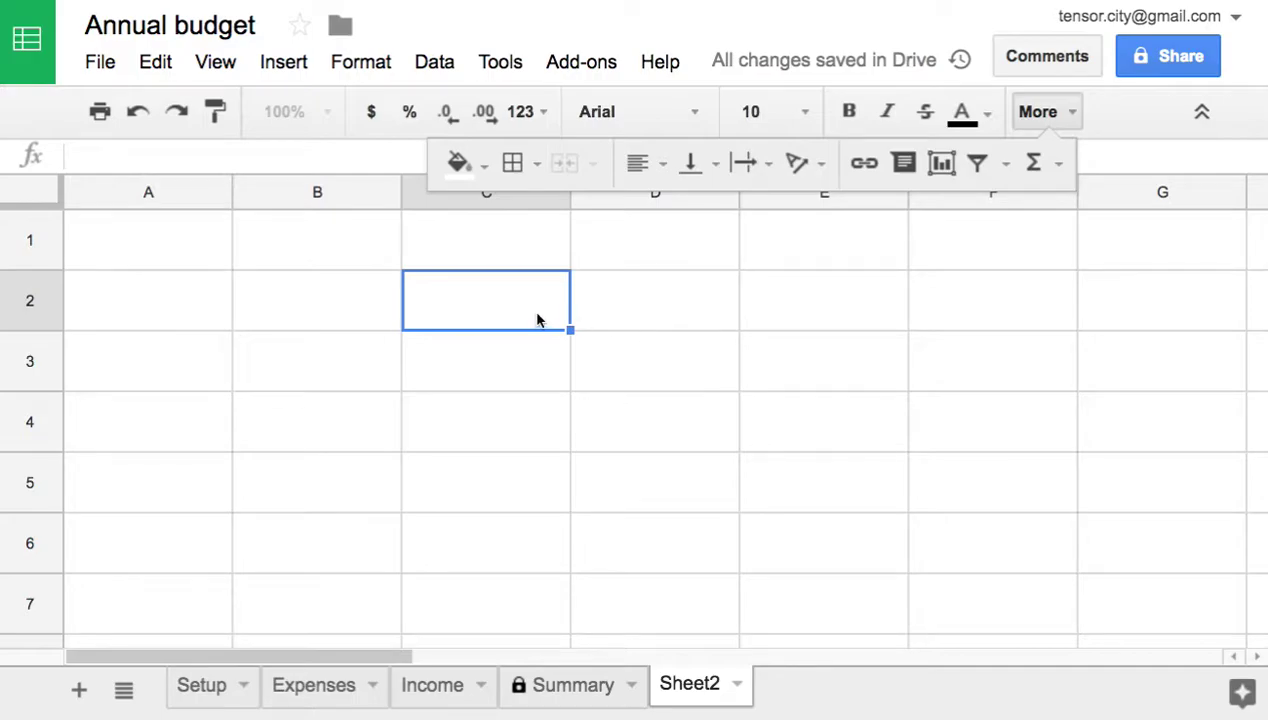
text(45)
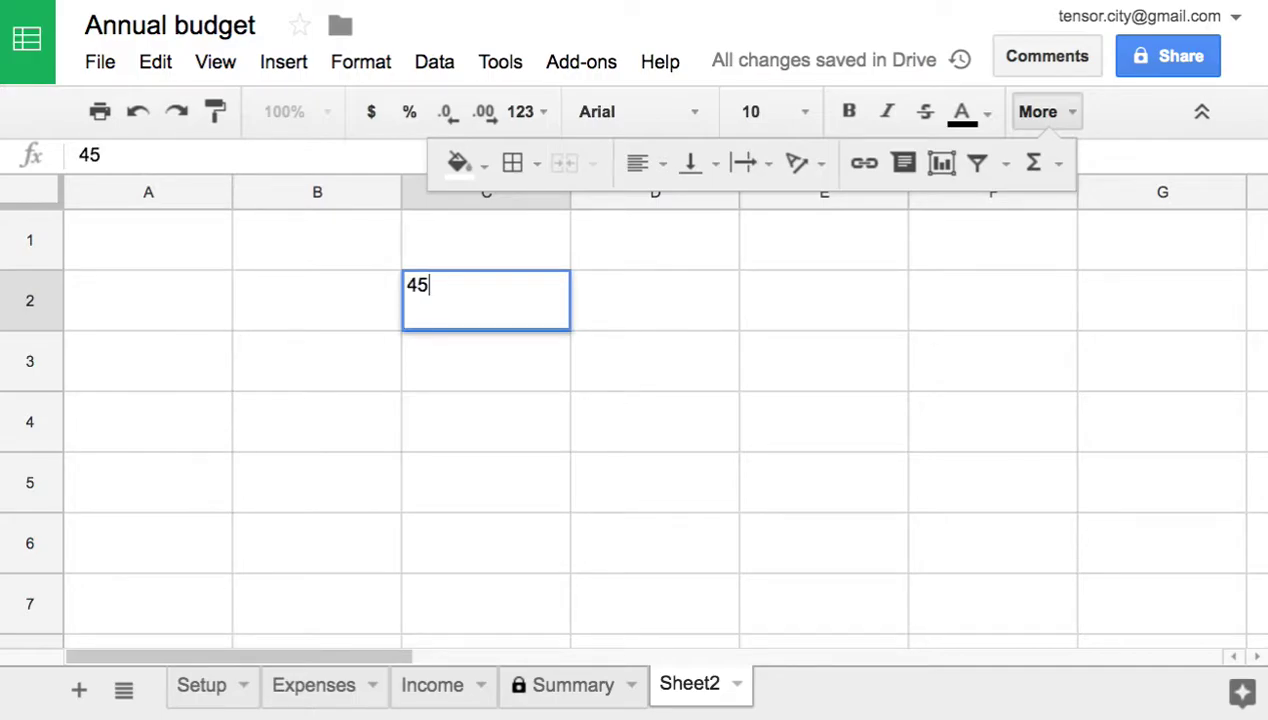
click(662, 310)
click(498, 311)
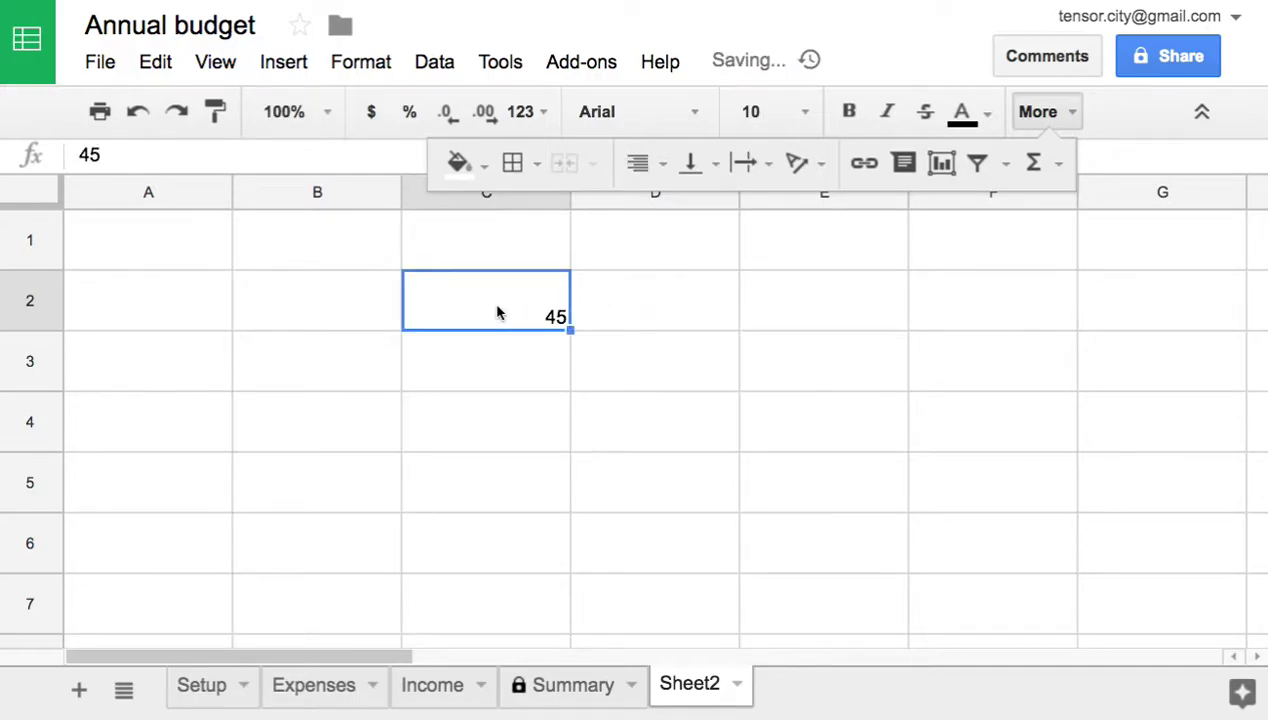
- Set the font size of the whole sheet to 14
key(ctrl+a)
click(751, 111)
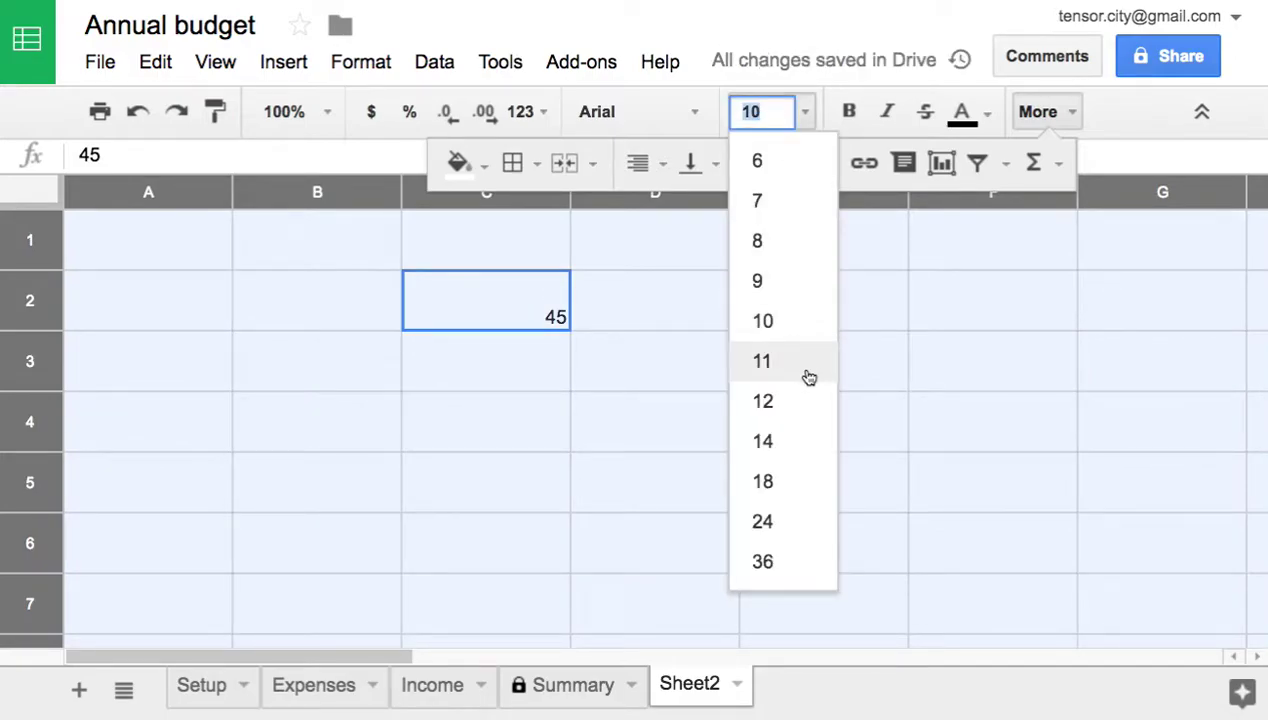
click(798, 450)
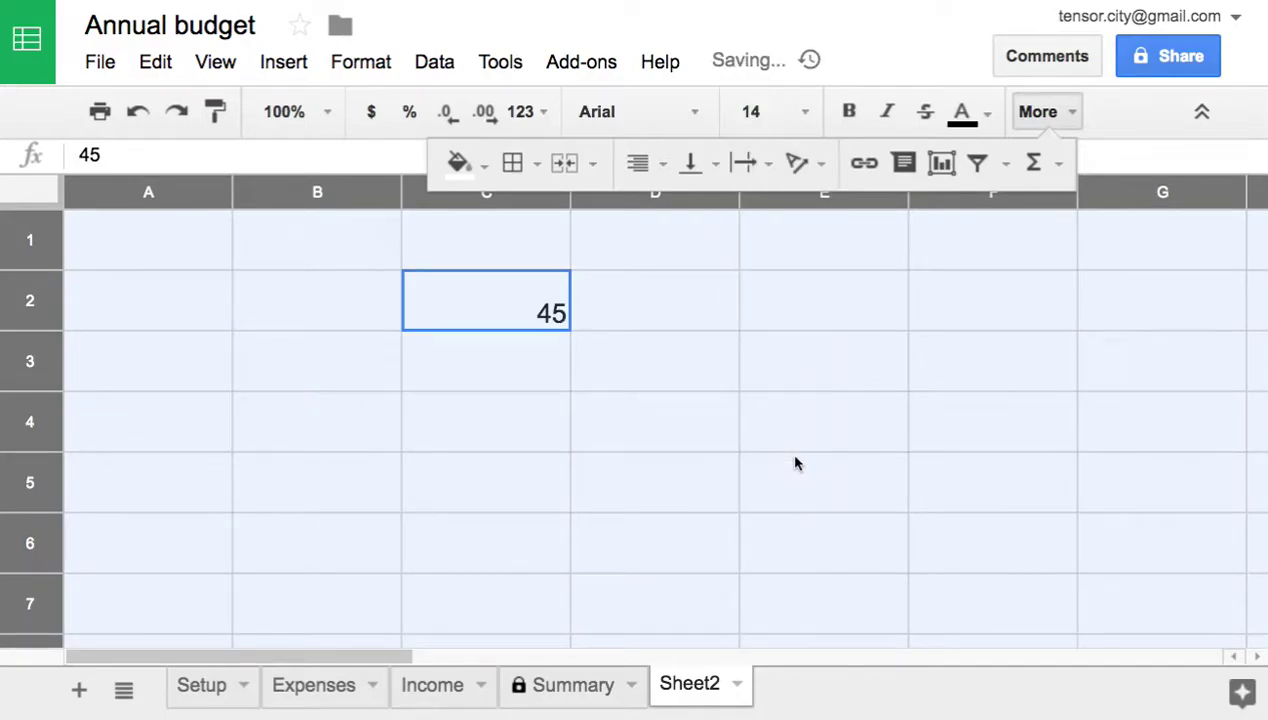
click(642, 371)
- Enter the formula =C2 in cell D2 and check it by selecting the cell
click(541, 318)
click(674, 326)
text(=)
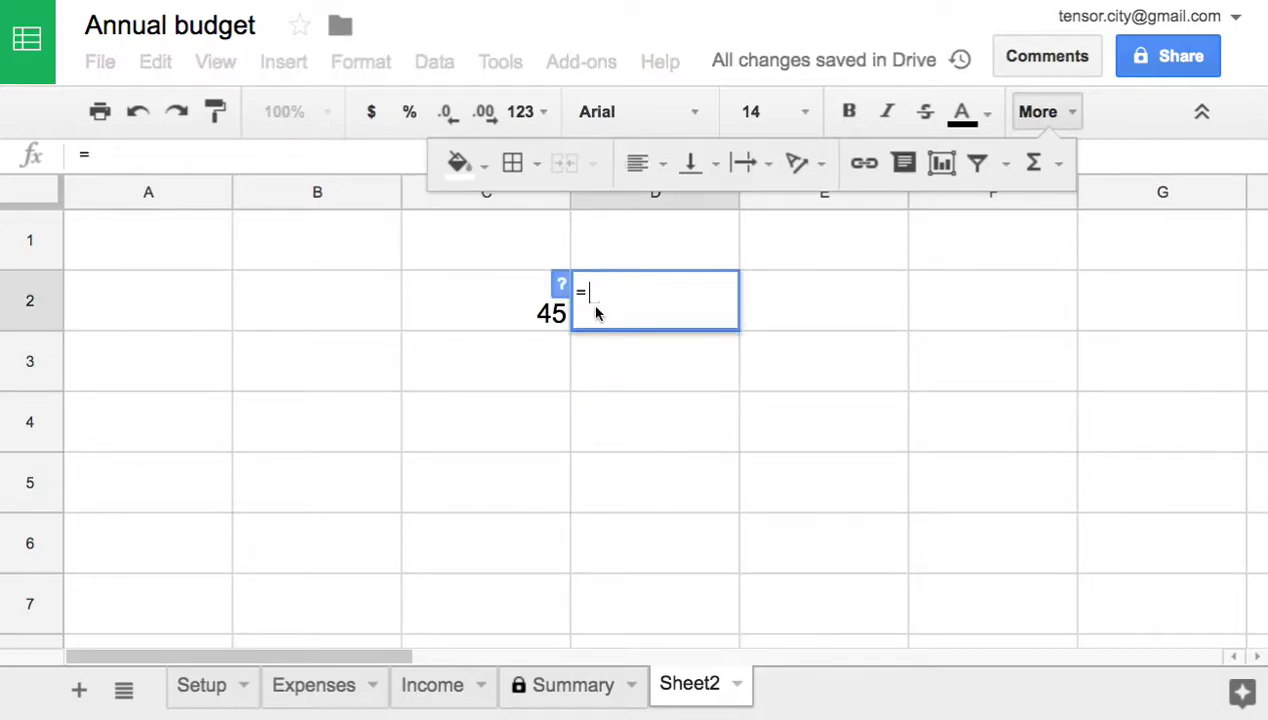
click(491, 313)
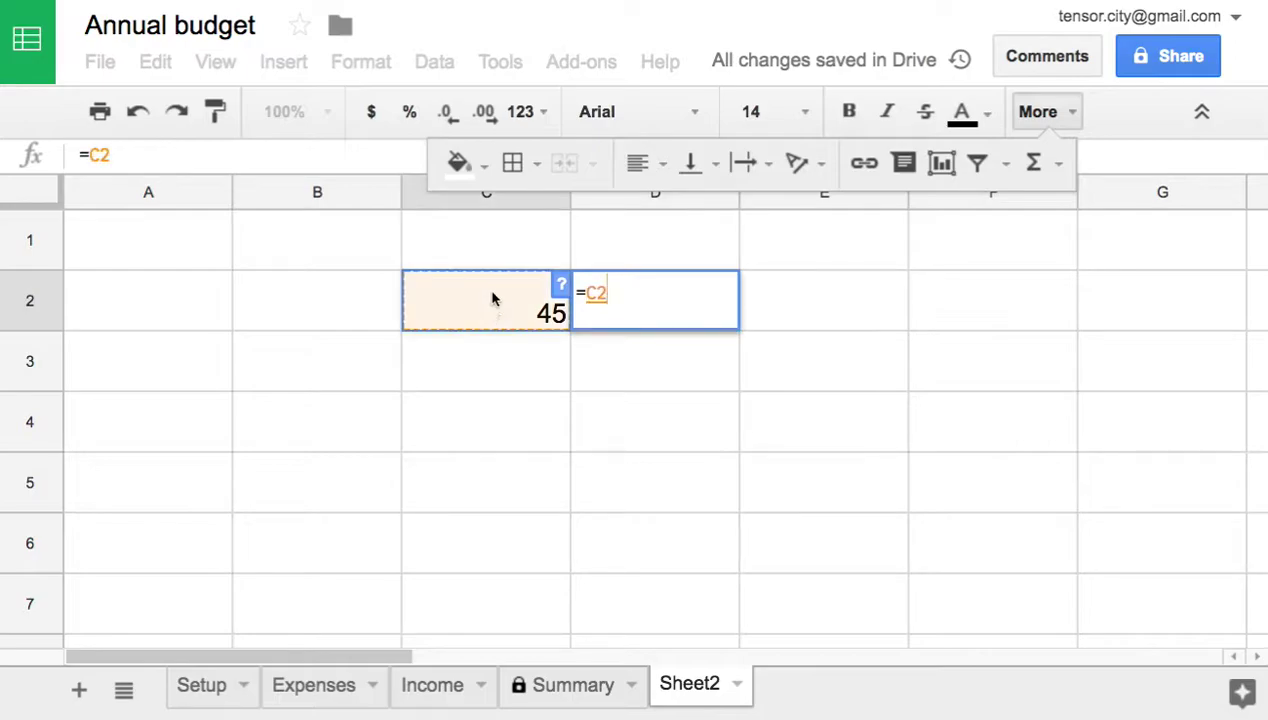
key(Return)
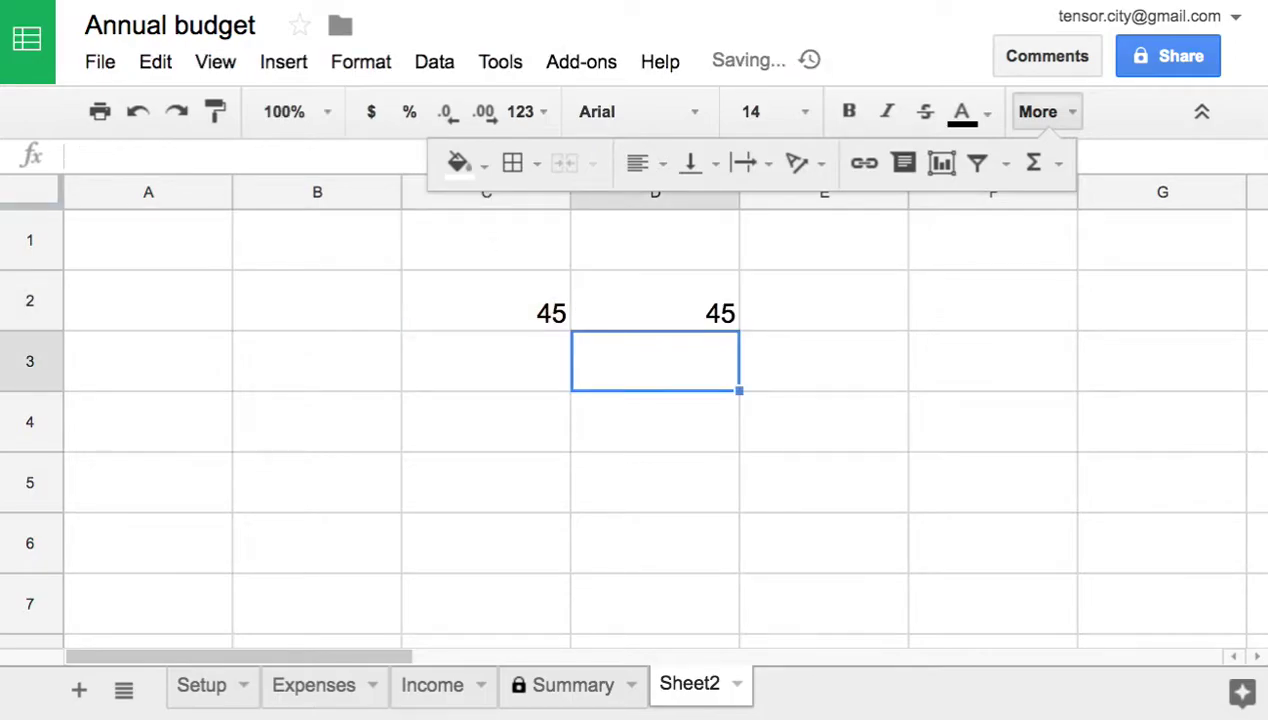
click(713, 317)
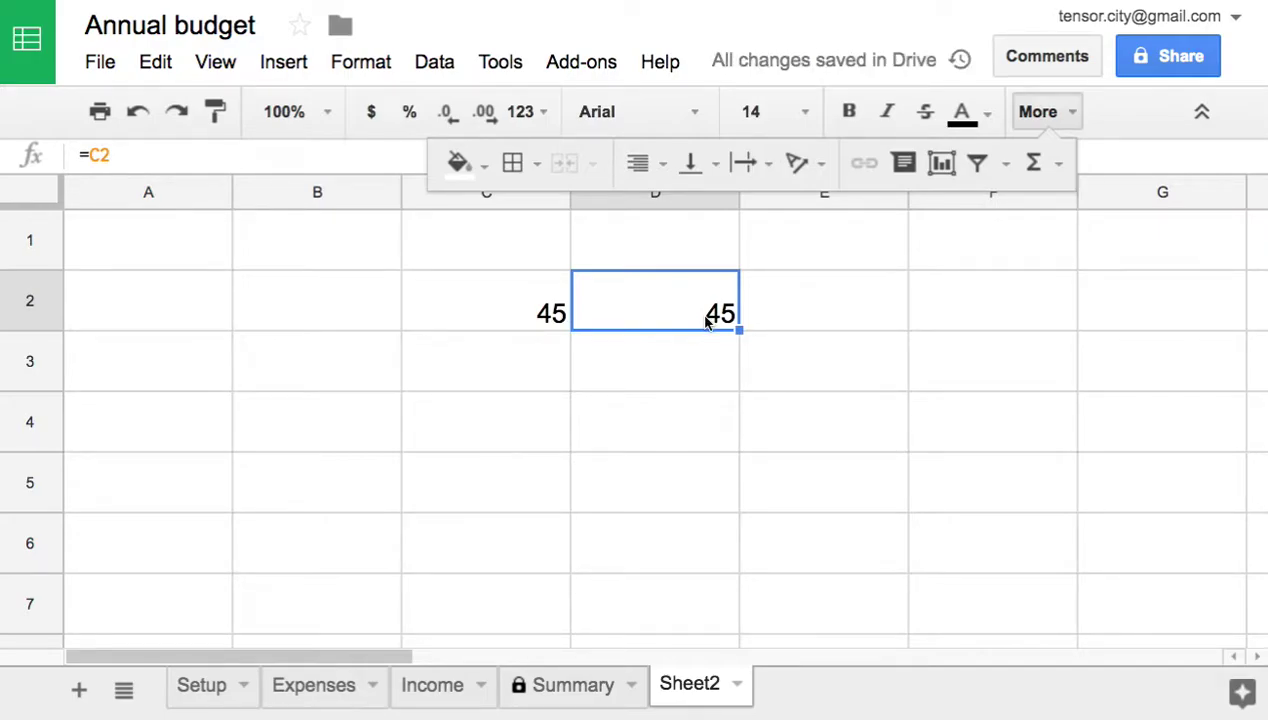
- Enter the value 0.4500 in cell E2
click(798, 321)
text(0)
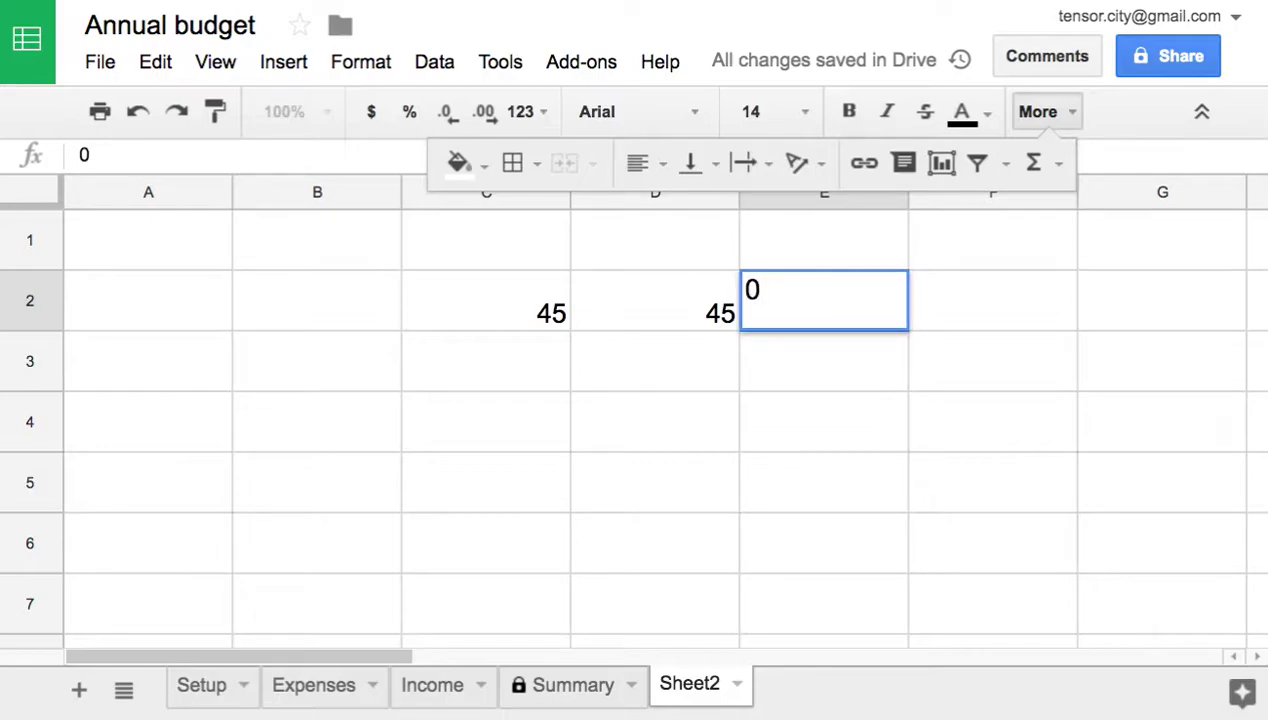
text(.4500)
key(Return)
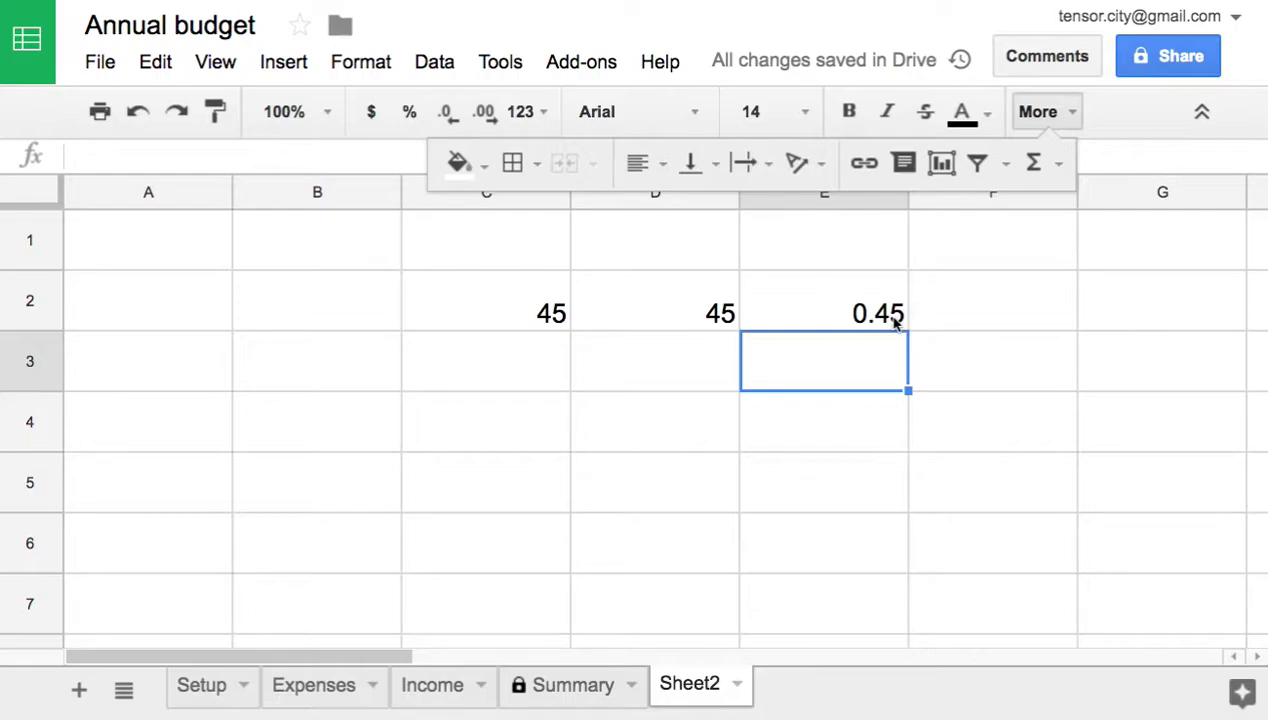
- Format cell E2 as Plain text and re-enter its value as 0.4500
click(895, 318)
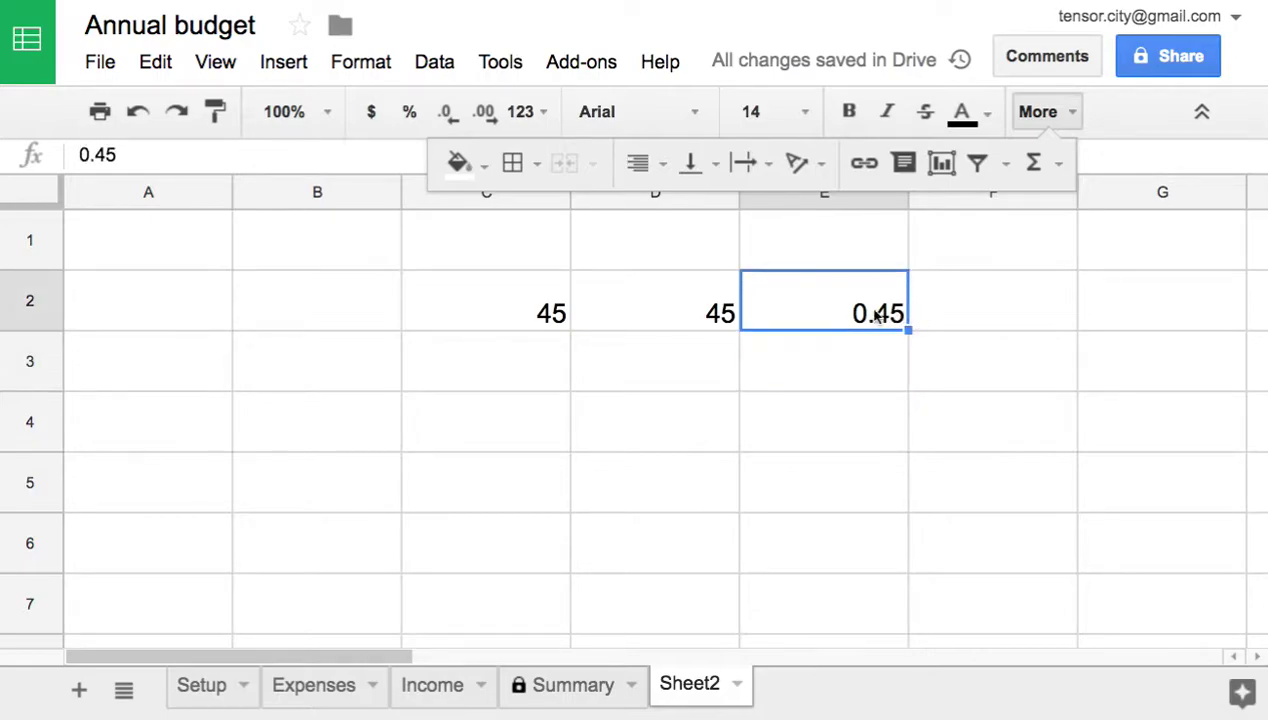
click(537, 116)
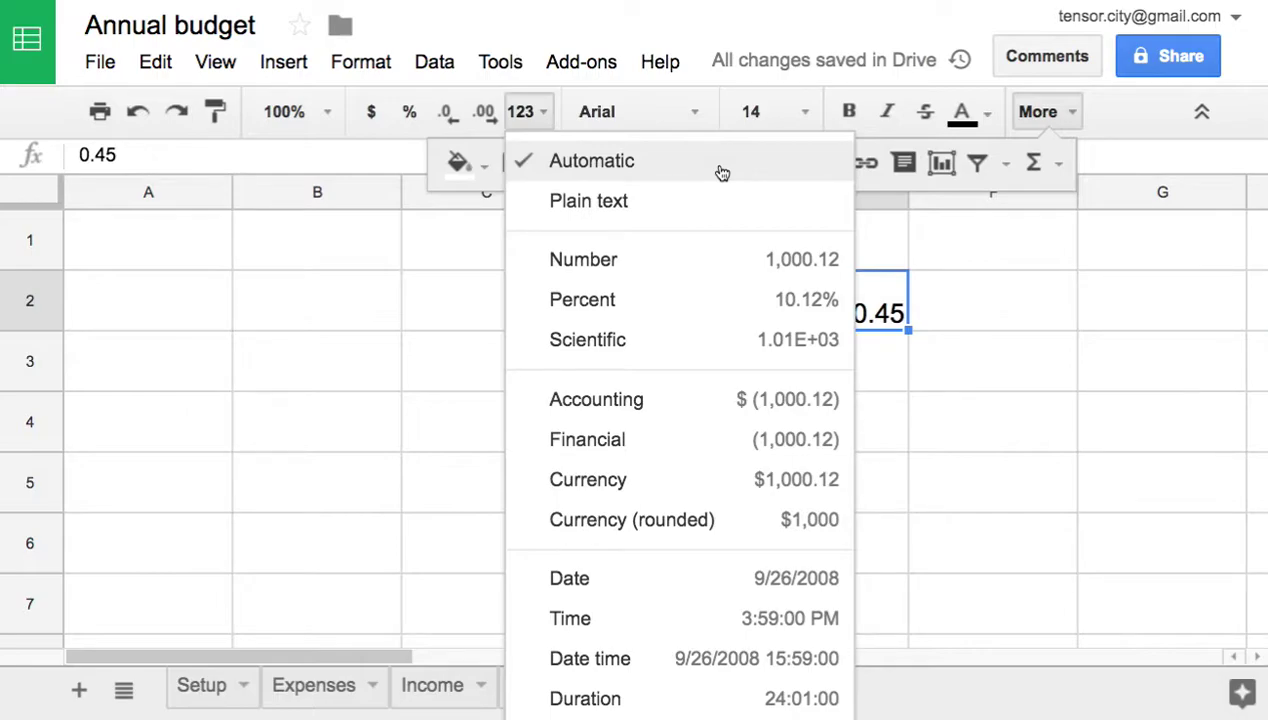
click(669, 205)
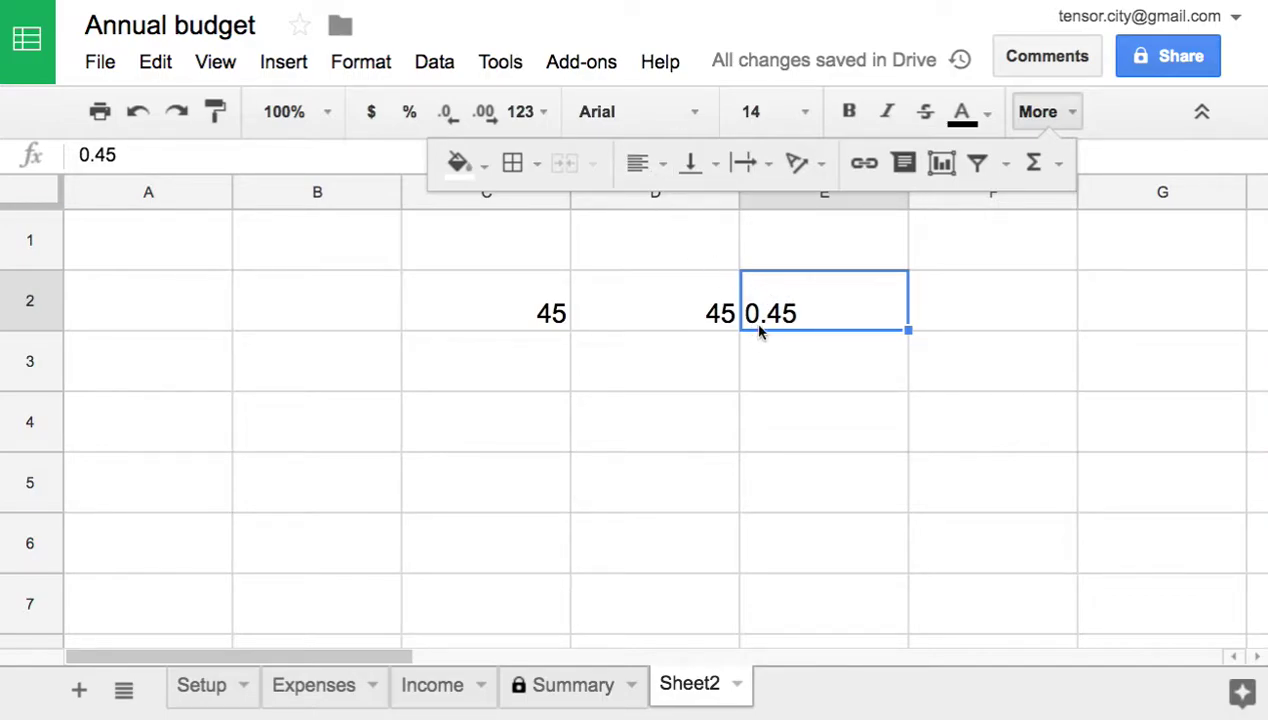
double_click(772, 318)
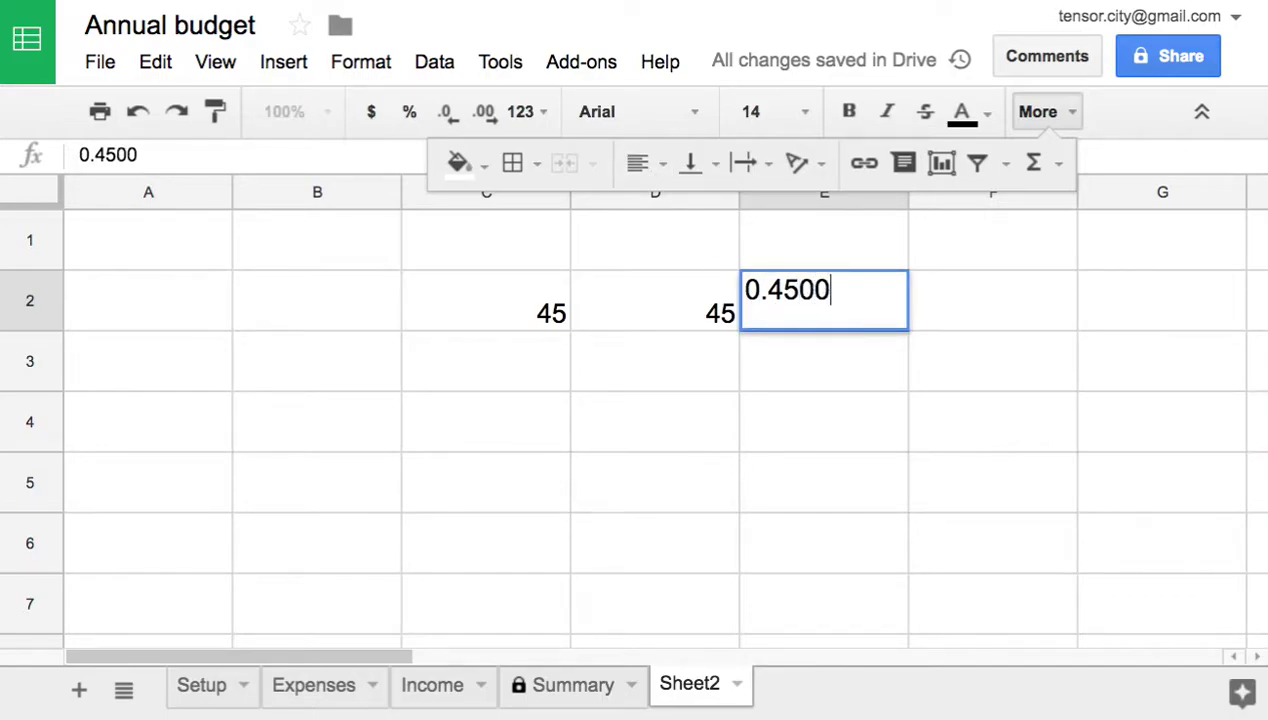
key(Return)
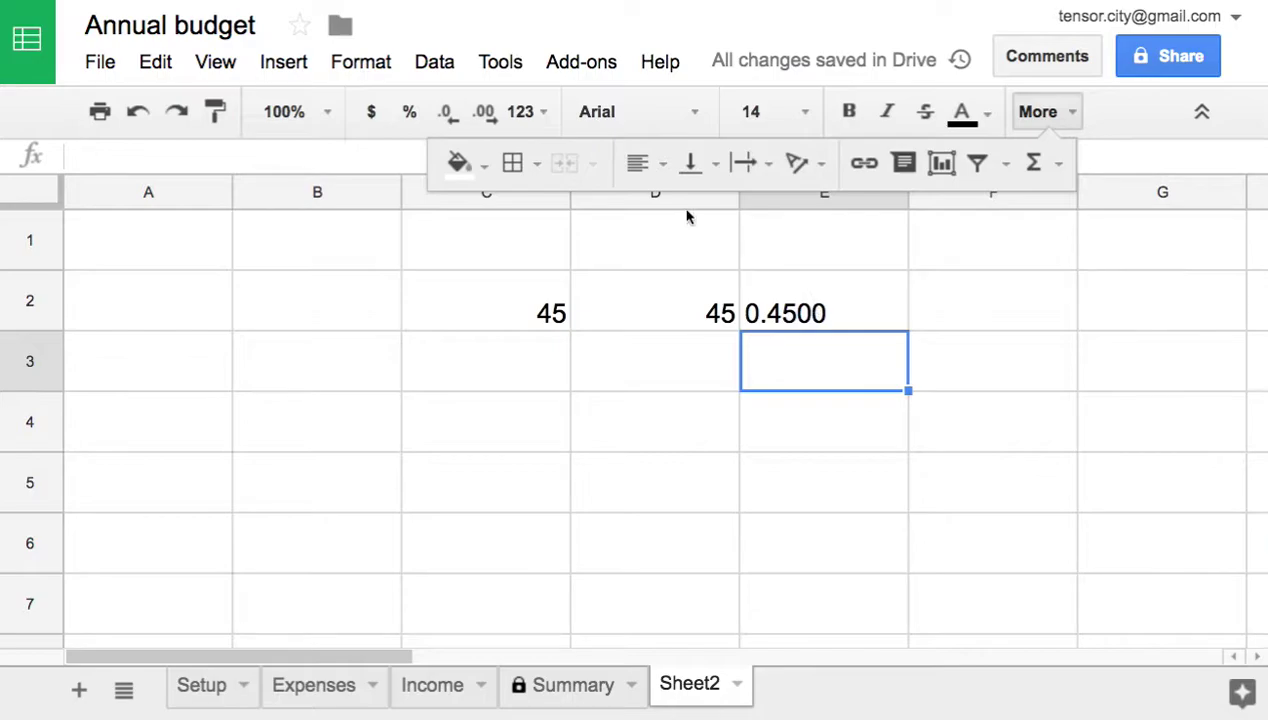
- Apply the Number format to the empty cell E3 and to cell E2
click(538, 118)
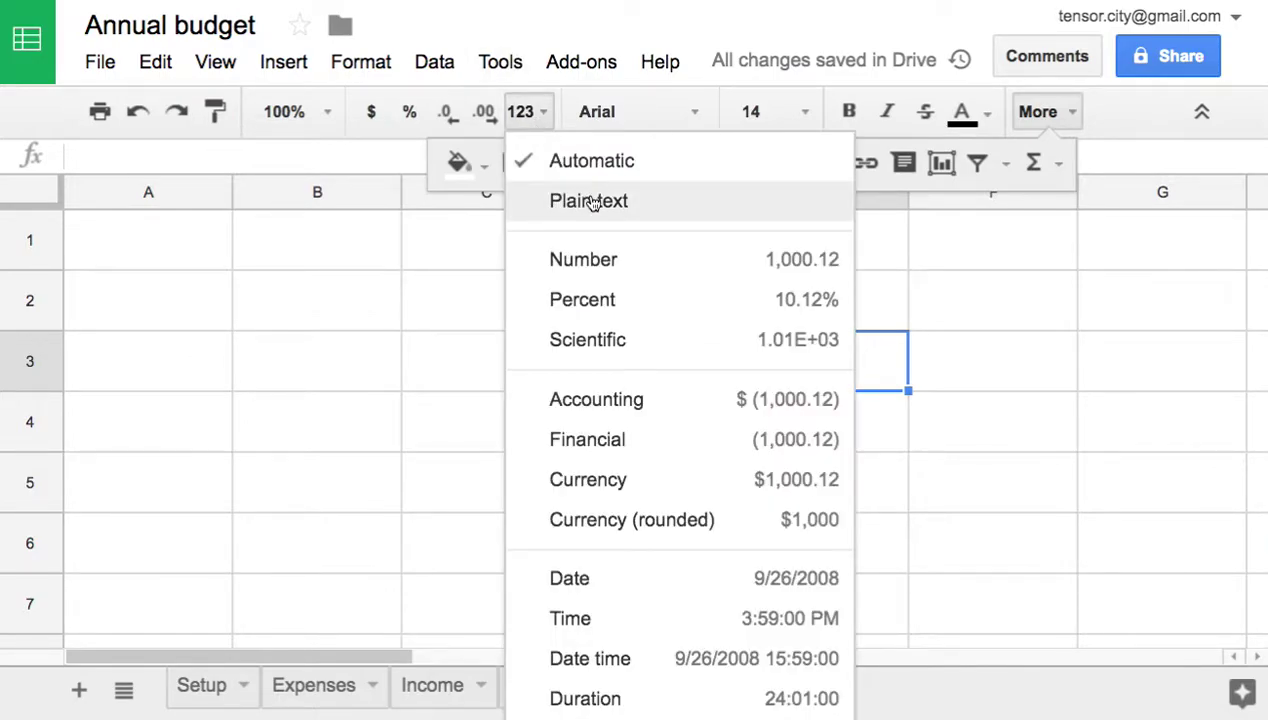
click(665, 261)
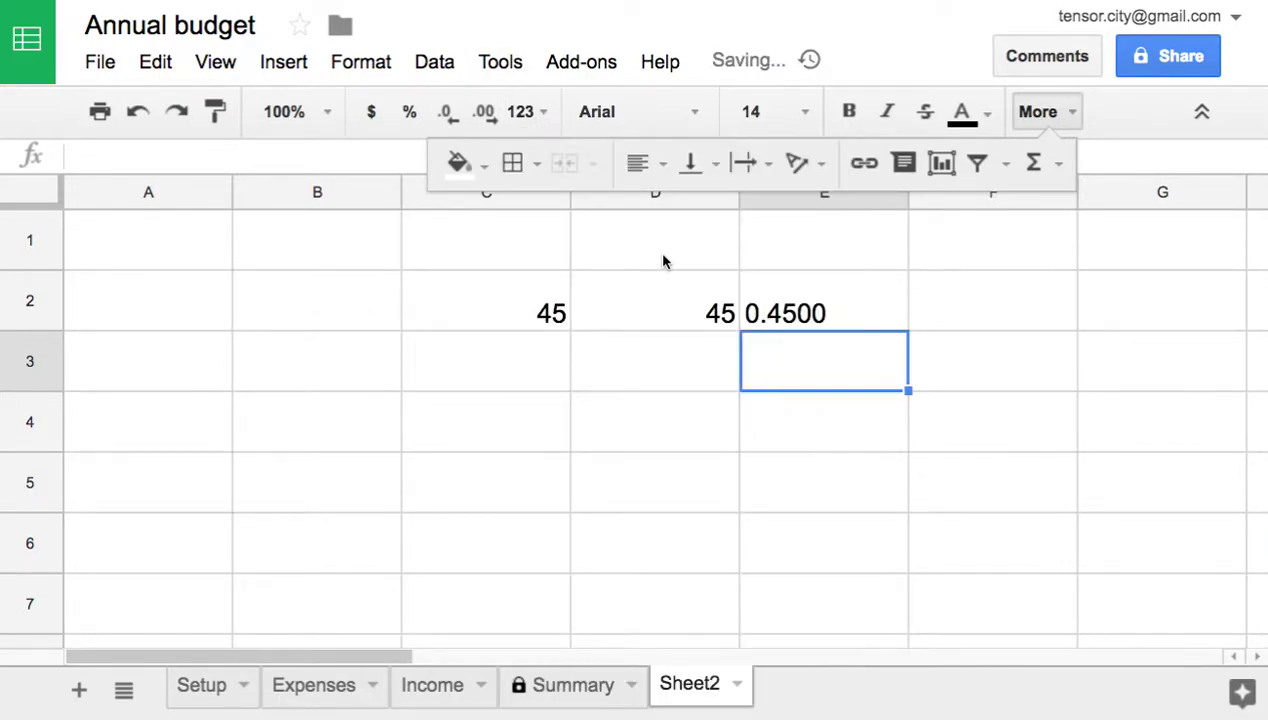
click(790, 286)
click(524, 118)
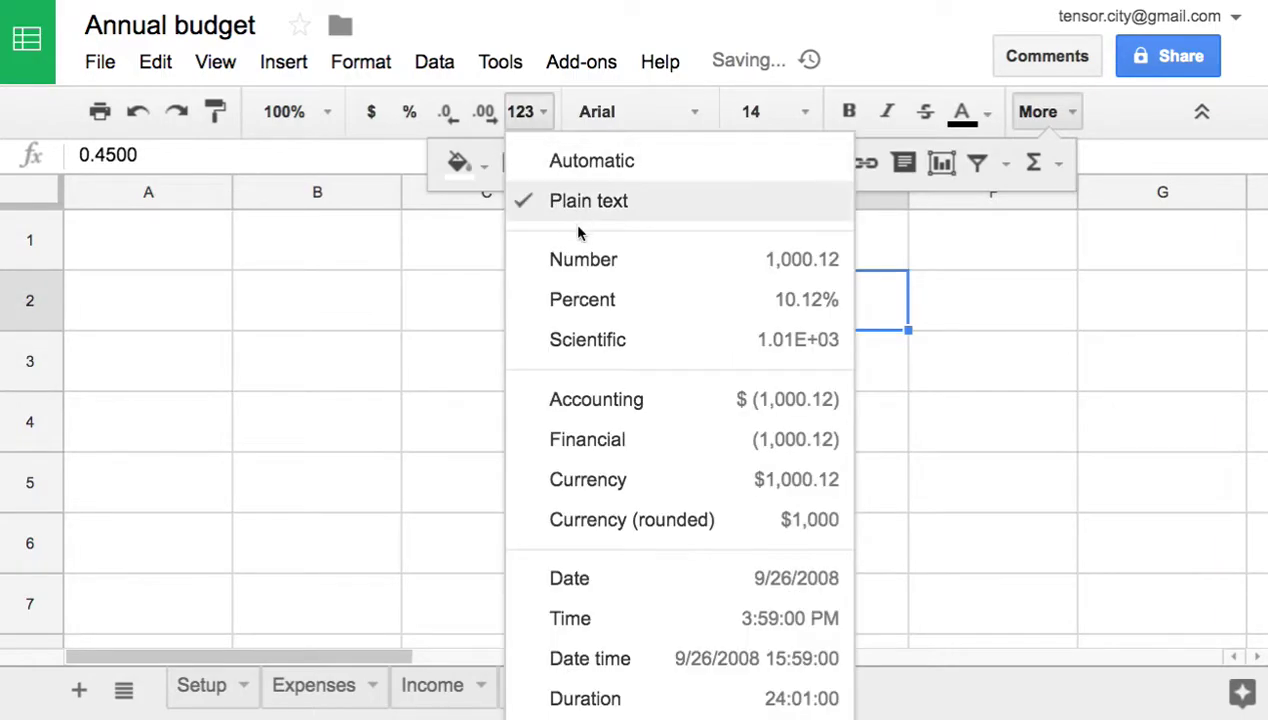
click(595, 261)
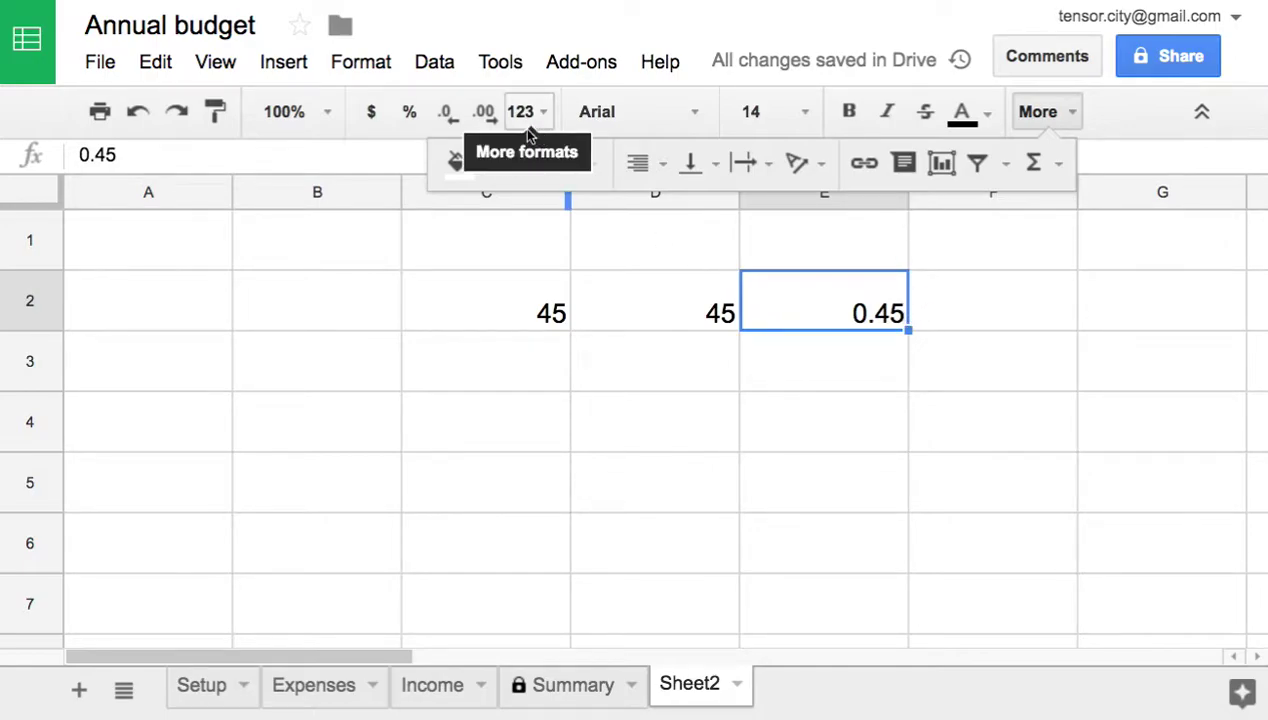
- Reduce cell E2 to one decimal place and extend it to seven decimal places
click(446, 128)
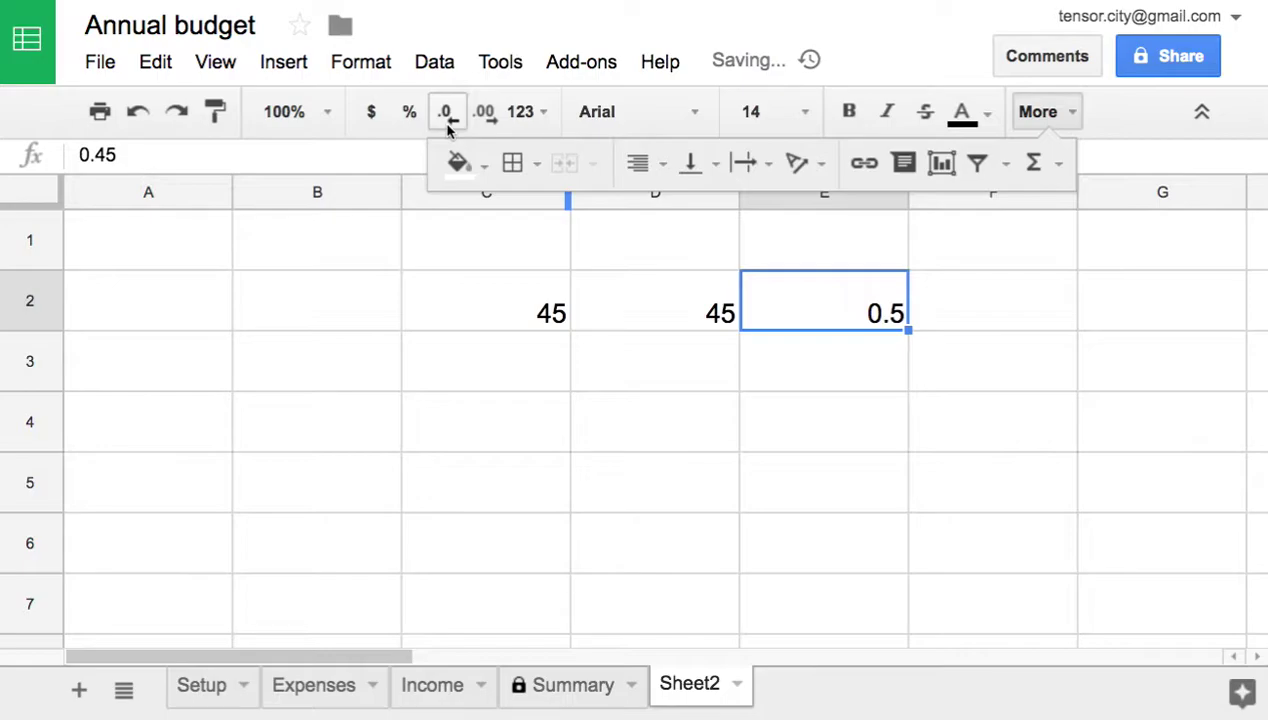
click(484, 118)
click(484, 118)
click(484, 118)
click(484, 118)
click(484, 118)
click(484, 118)
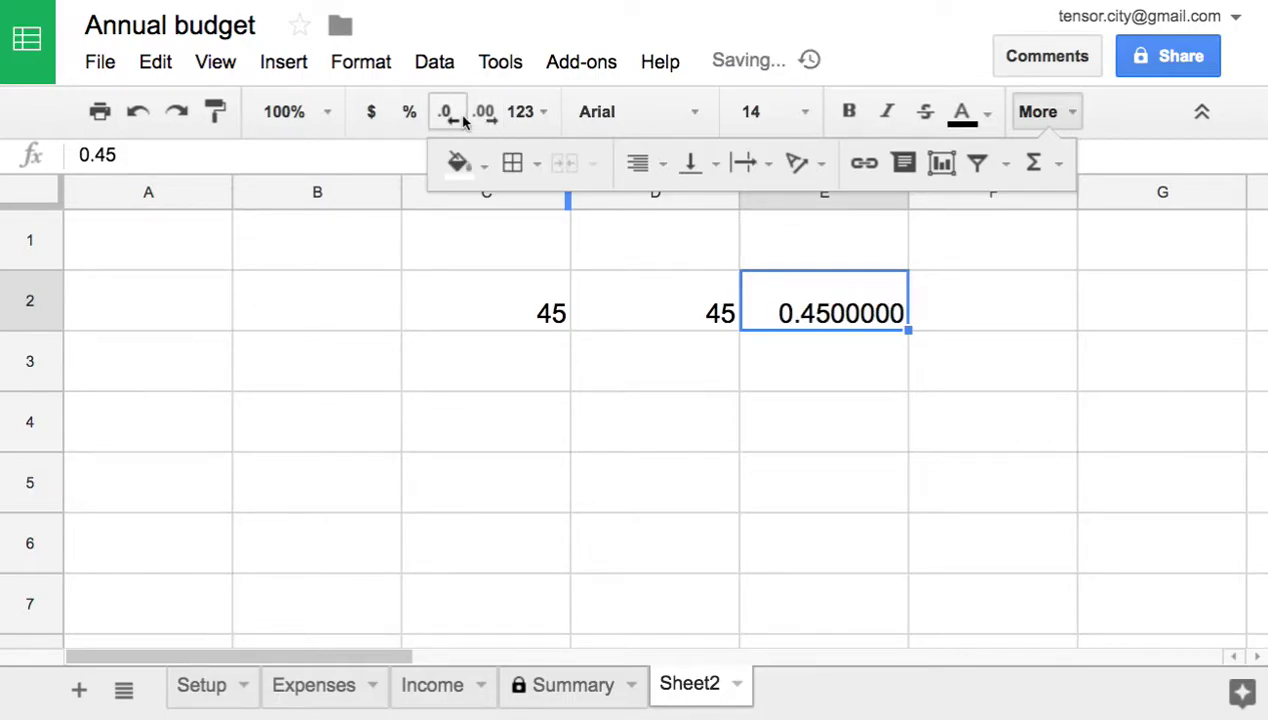
- Bring the number in cell E2 back down to one decimal place
click(462, 120)
click(462, 120)
click(462, 120)
click(462, 120)
click(462, 120)
click(462, 120)
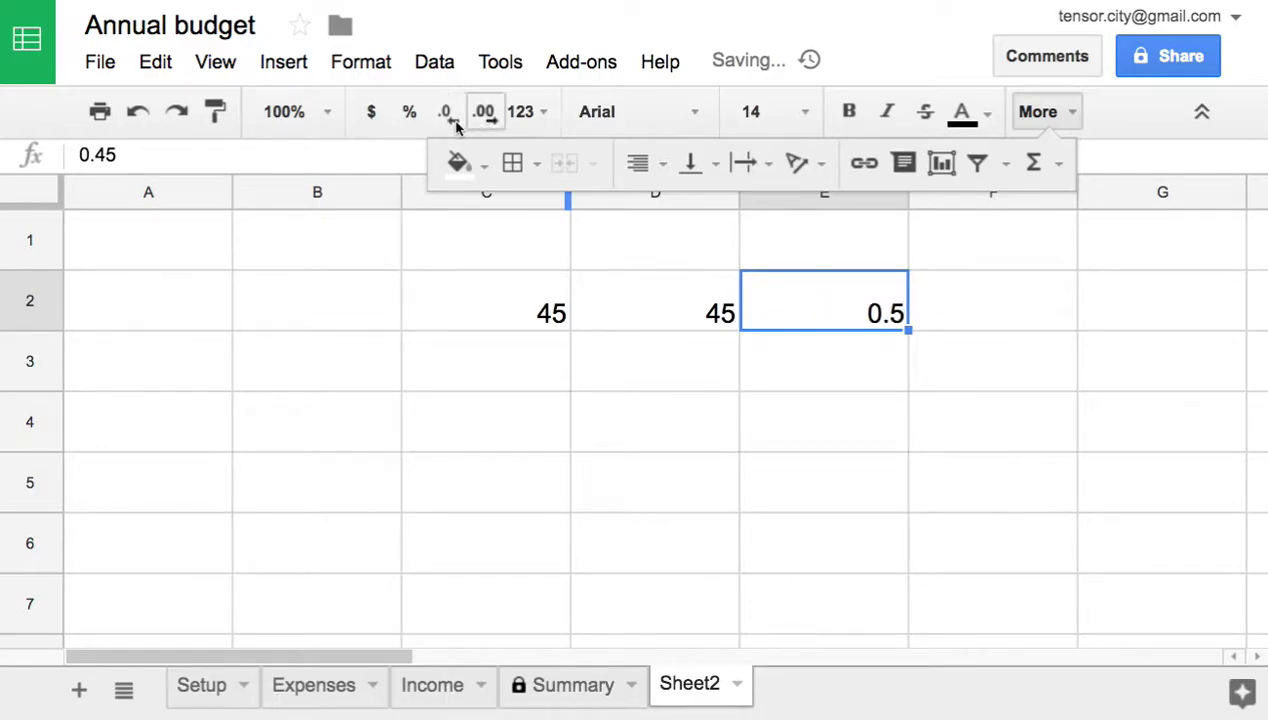
- Format cell E2 as Percent and switch it to the Currency format
click(526, 112)
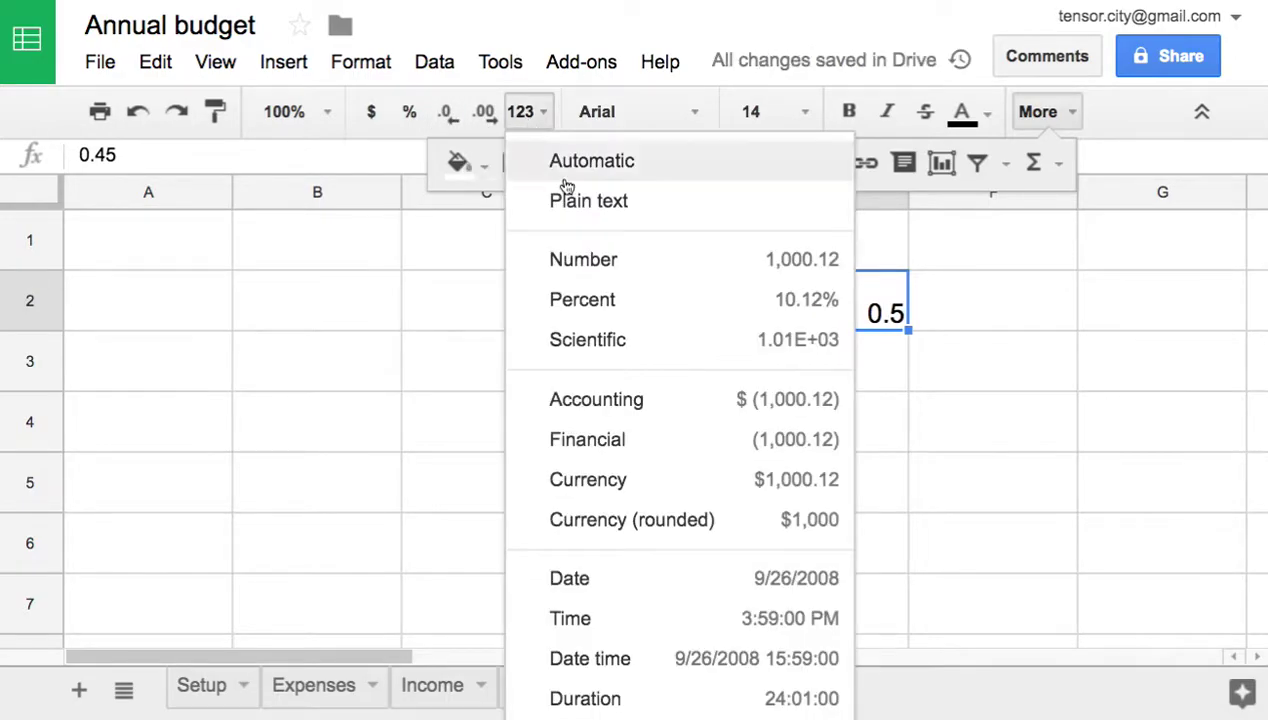
click(644, 300)
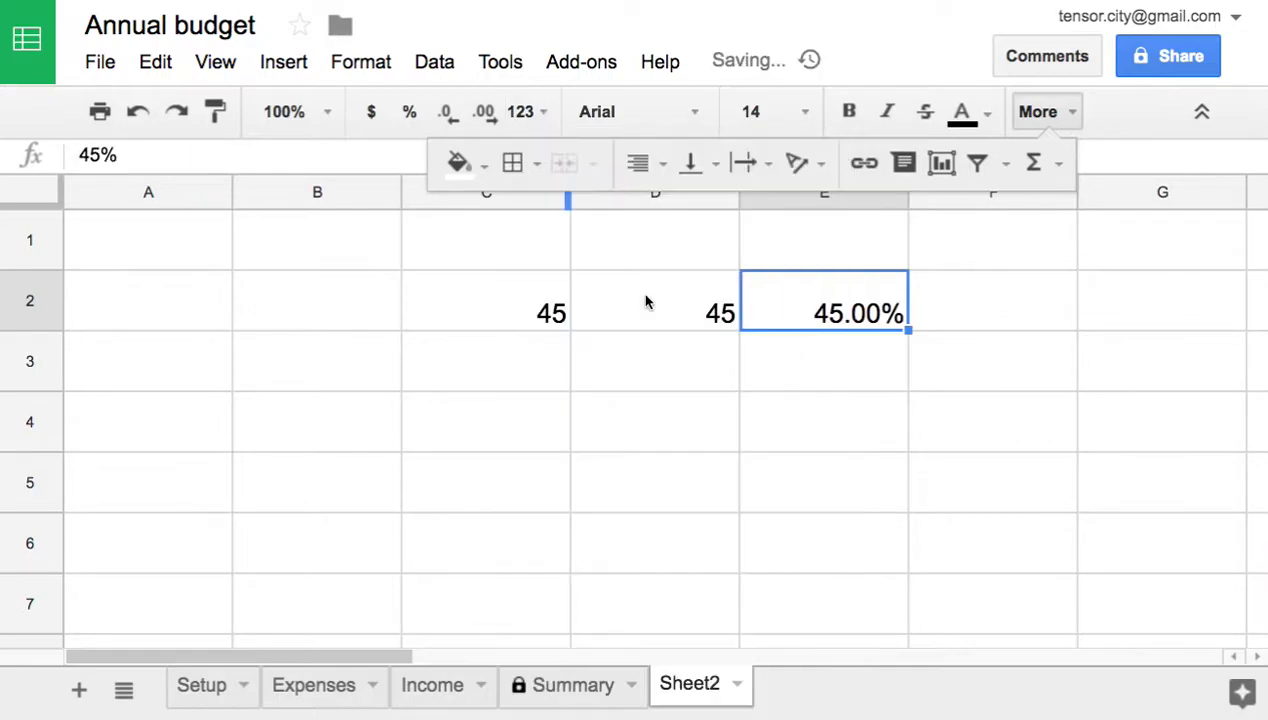
click(524, 112)
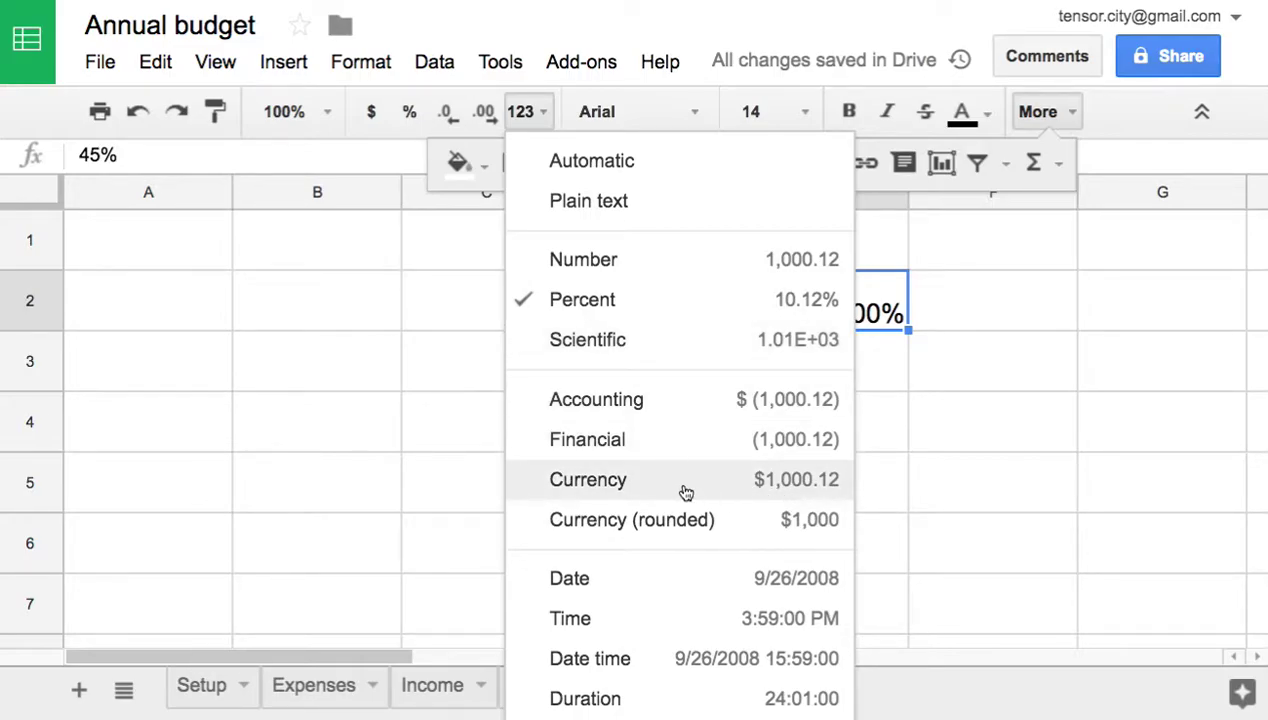
click(781, 495)
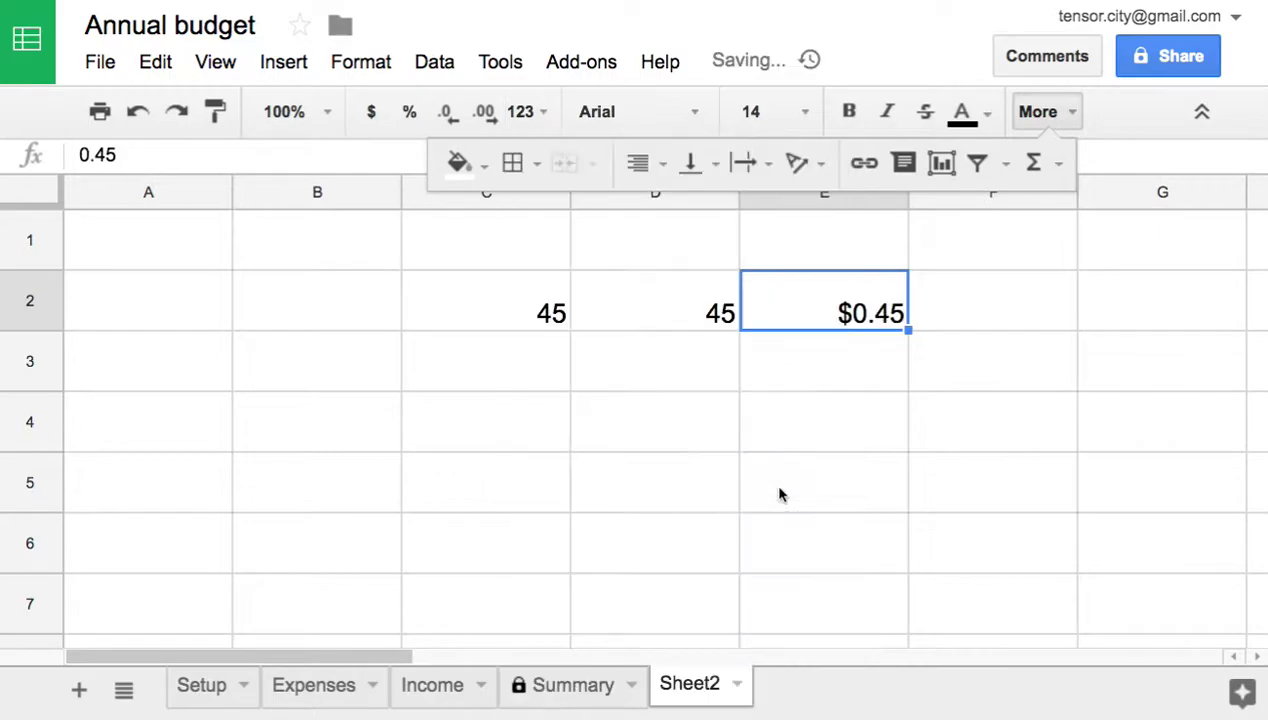
- Apply the Currency (rounded) format to cell E2 and extend it to four decimal places
click(532, 119)
click(638, 526)
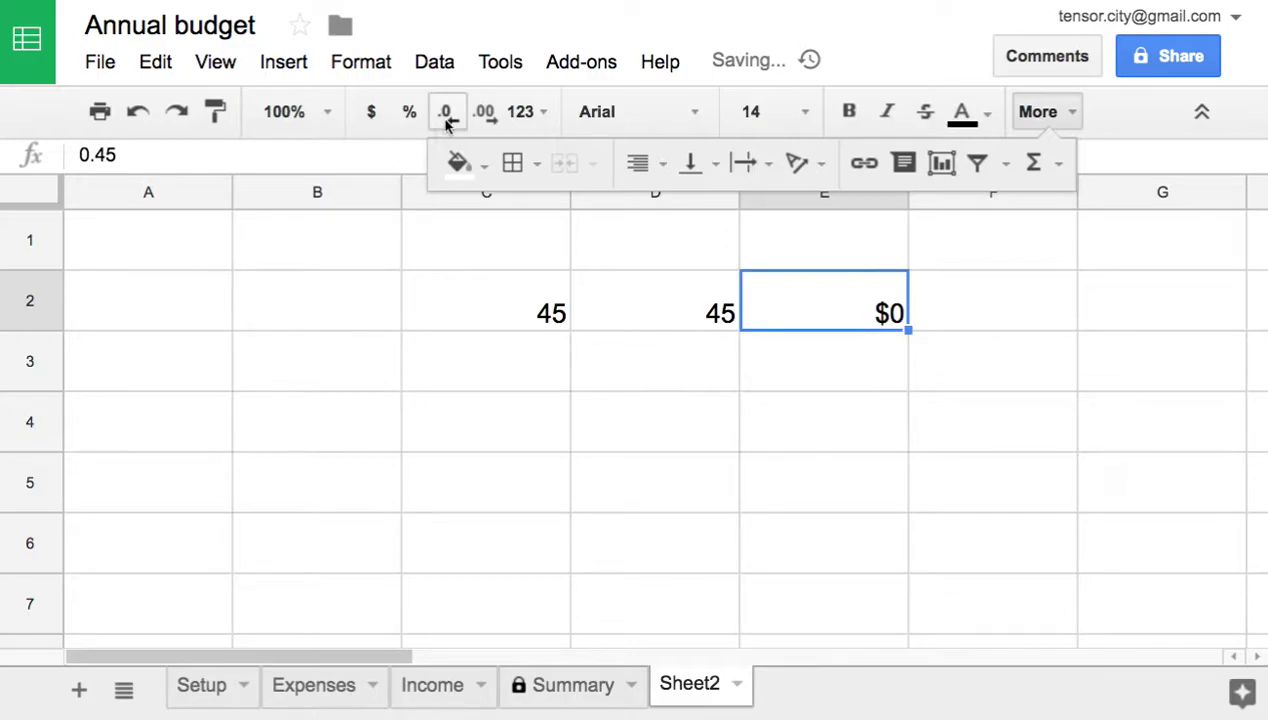
click(486, 114)
click(486, 114)
click(486, 114)
click(486, 114)
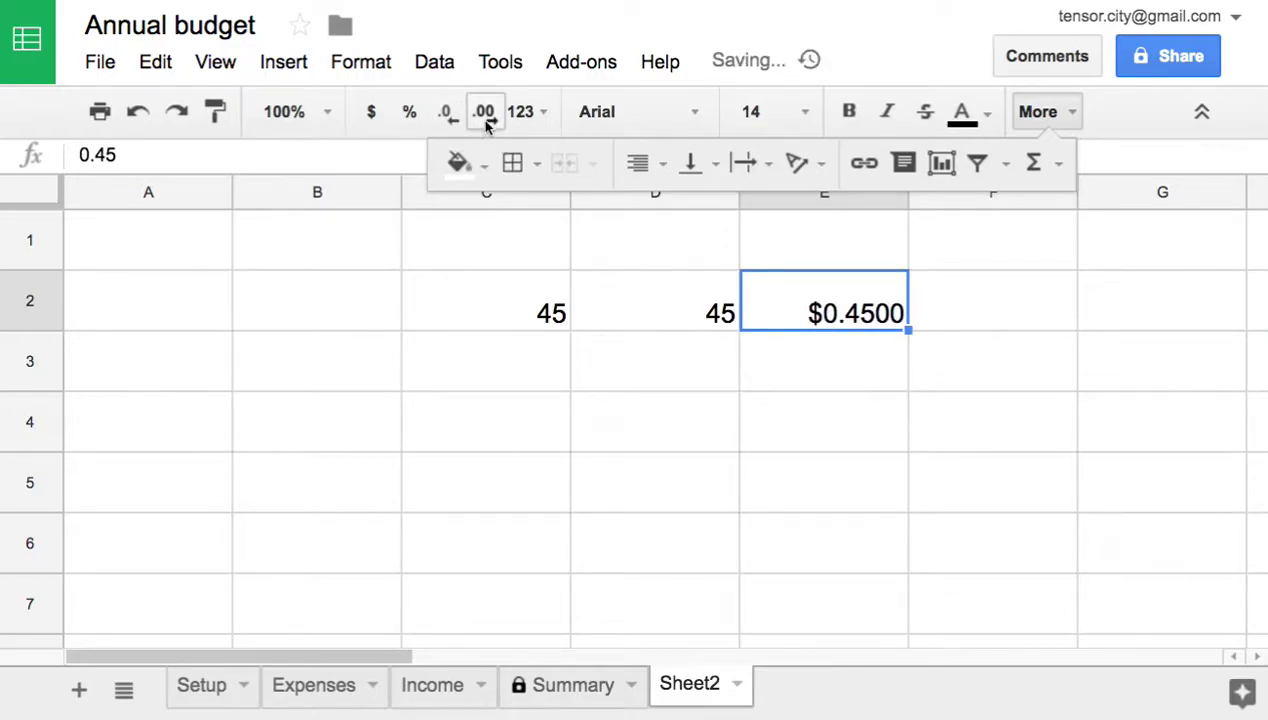
- Reduce the currency amount in cell E2 to one decimal place and select cell C2
click(446, 116)
click(446, 116)
click(446, 116)
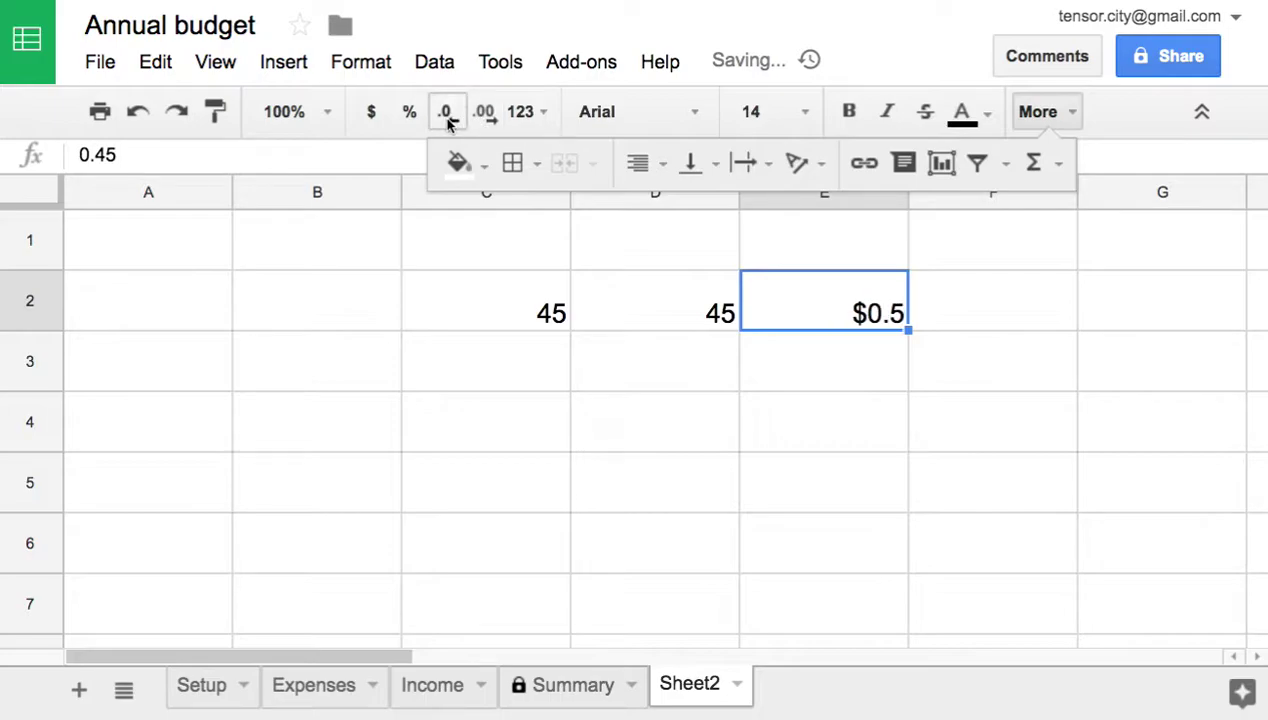
click(568, 324)
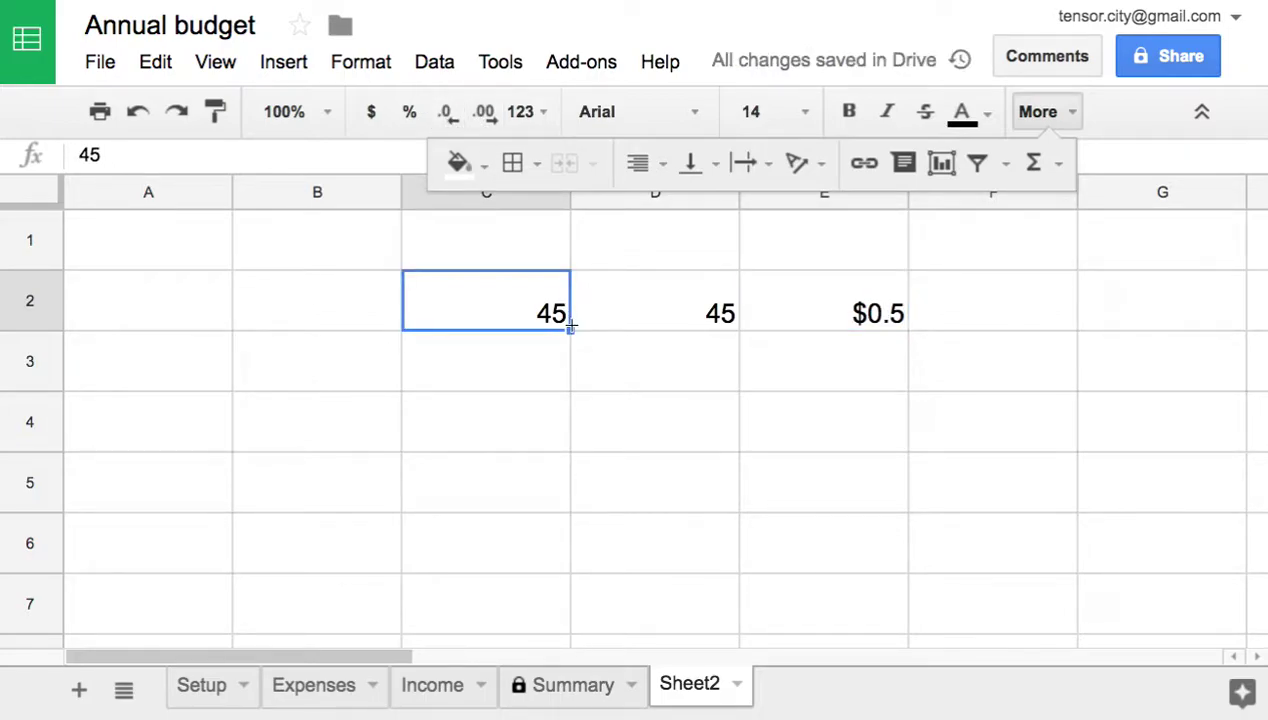